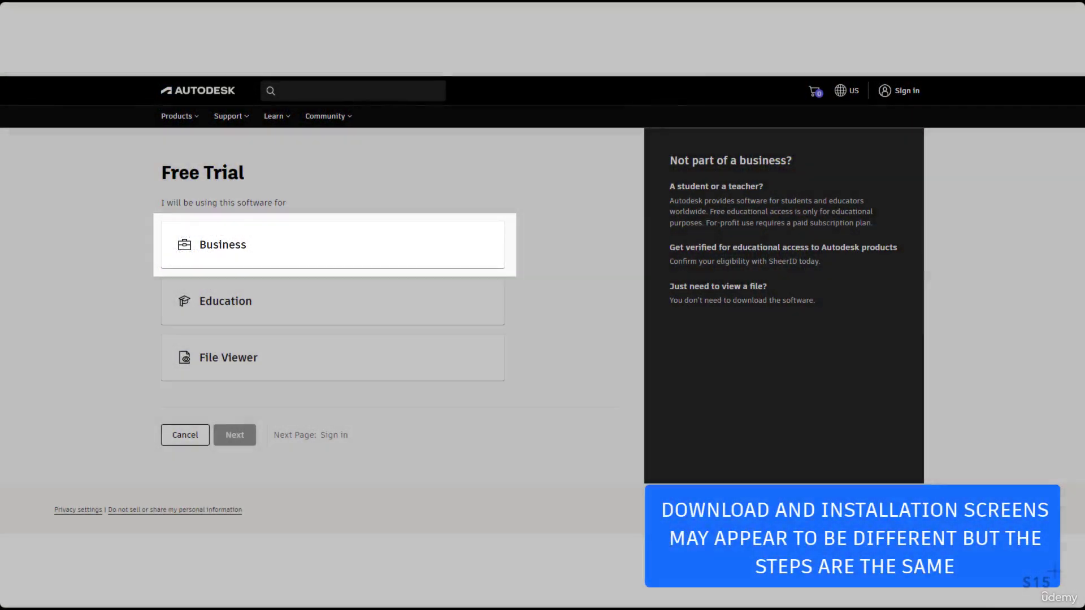
# Choose Business as the intended use for the Revit free trial and start the download
pyautogui.click(332, 245)
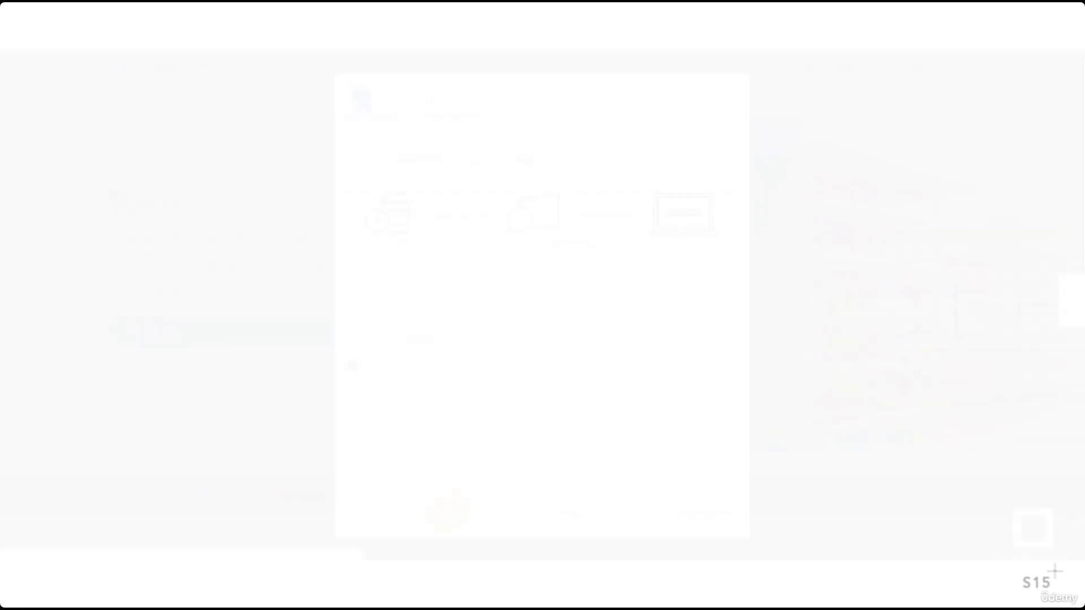
pyautogui.click(444, 507)
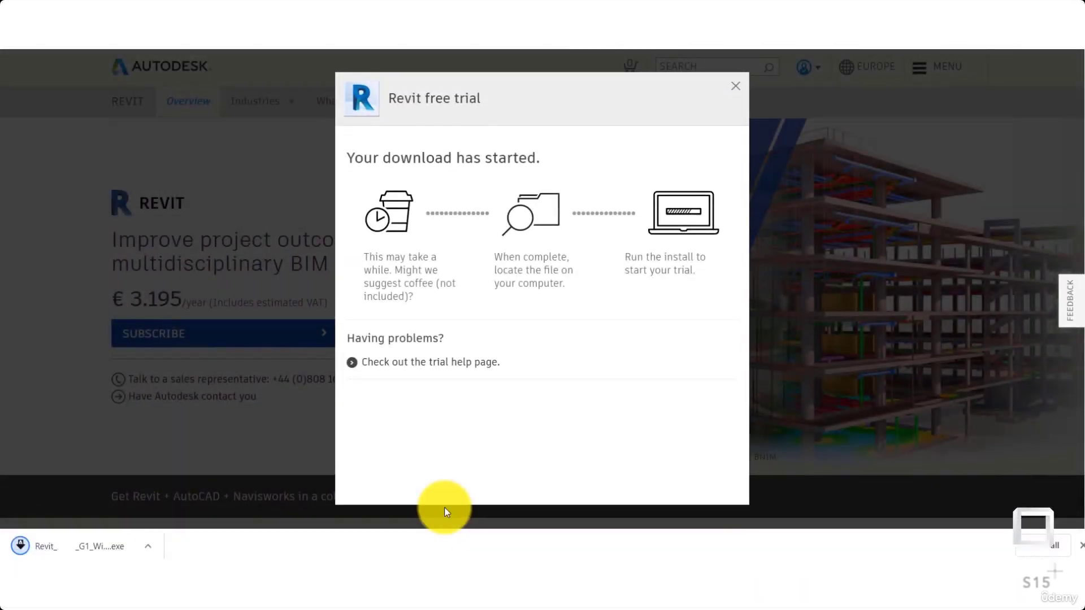
# Dismiss the download notice and open the downloaded Revit installer
pyautogui.click(735, 86)
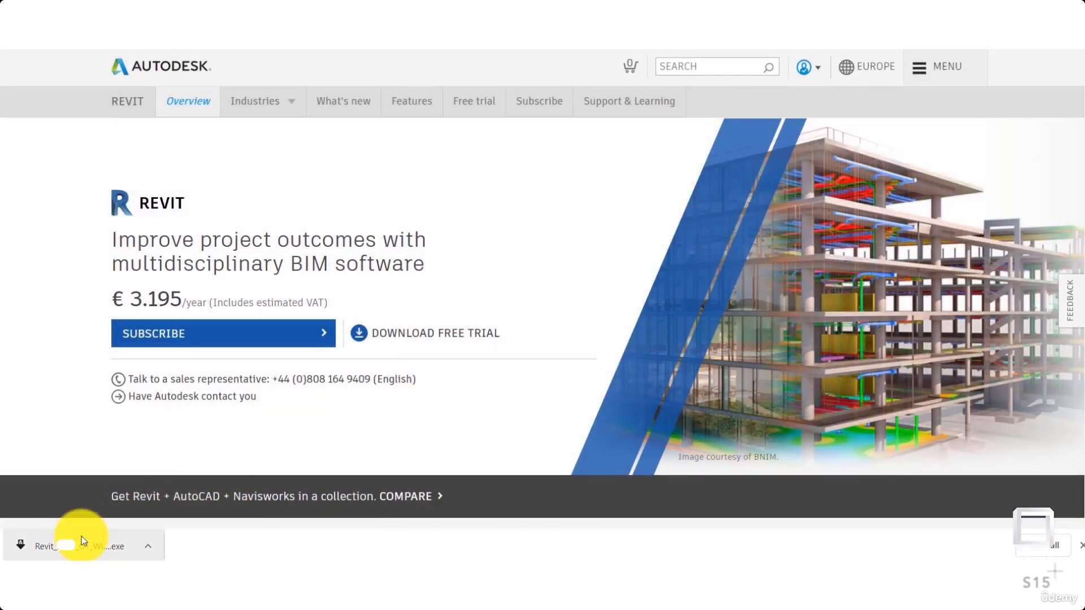
pyautogui.click(151, 546)
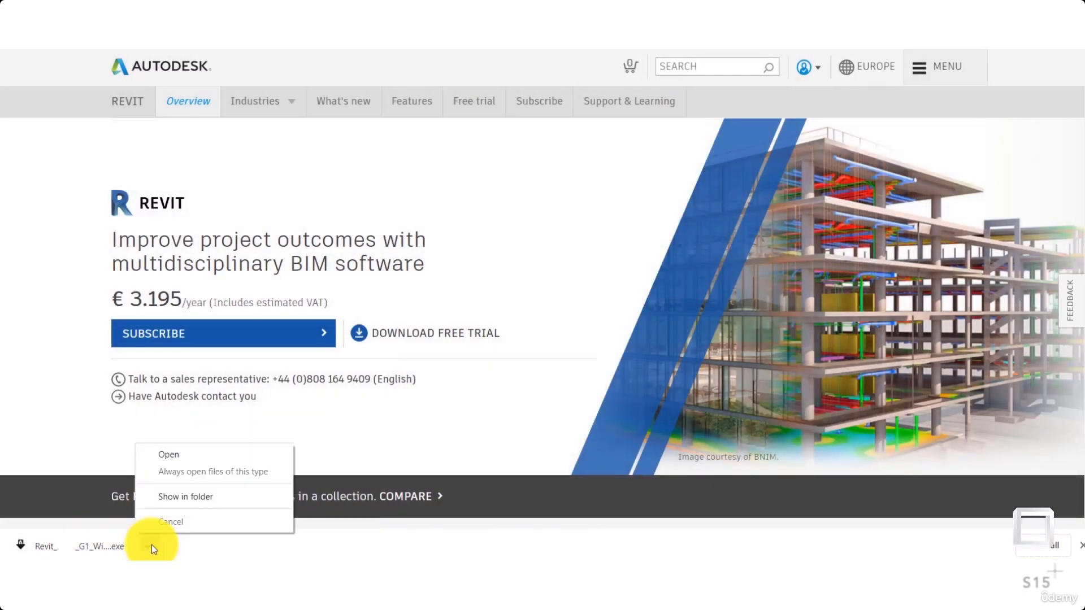
pyautogui.click(171, 455)
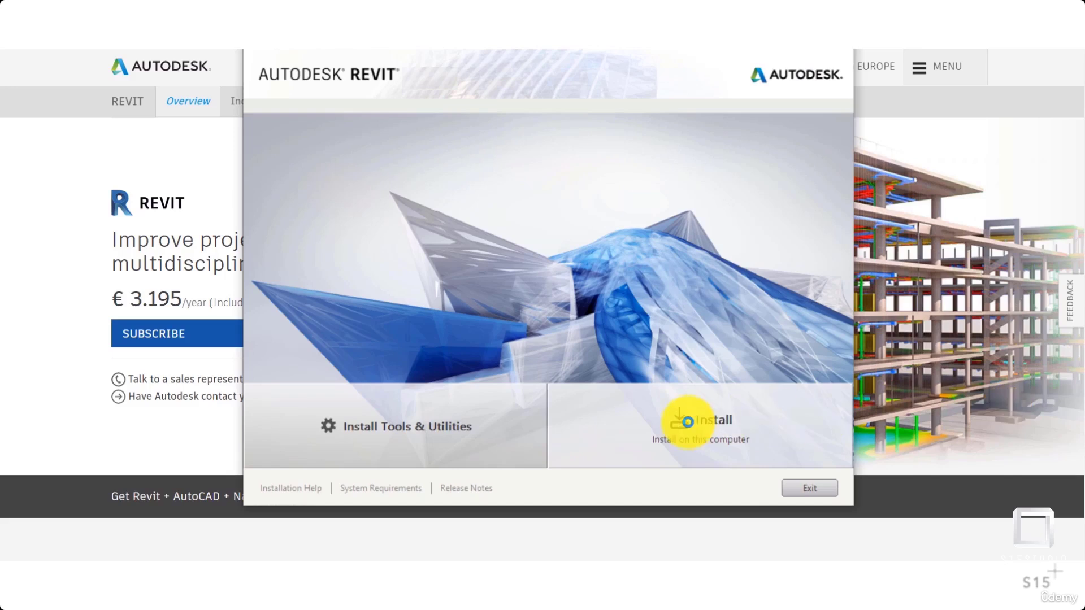
# Begin the Revit installation, review and accept the license agreement, and continue to the installation configuration
pyautogui.click(687, 421)
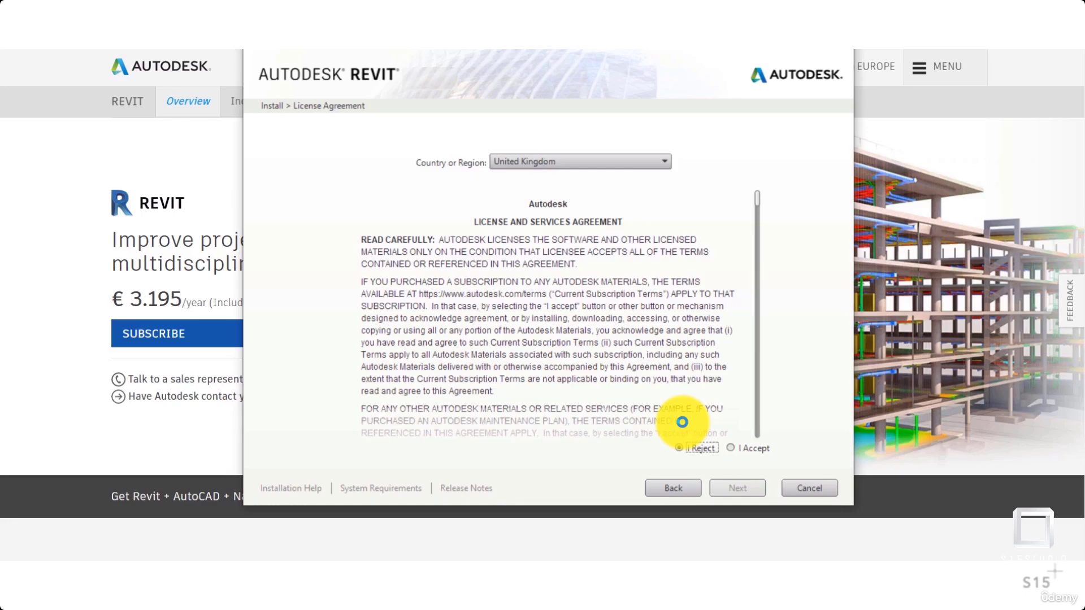
pyautogui.scroll(-10, 636, 253)
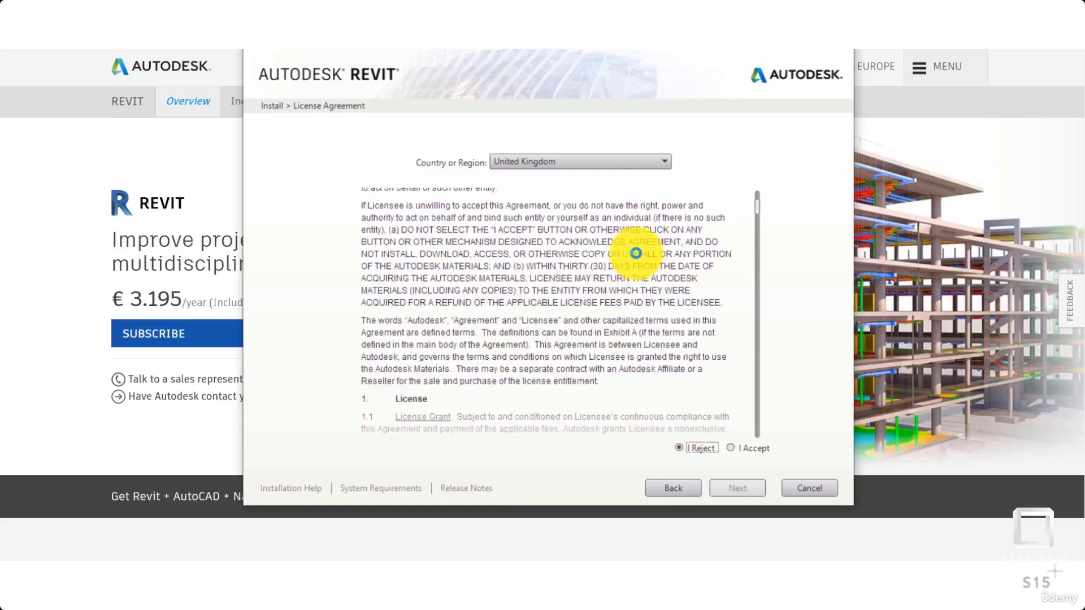
pyautogui.scroll(-10, 636, 254)
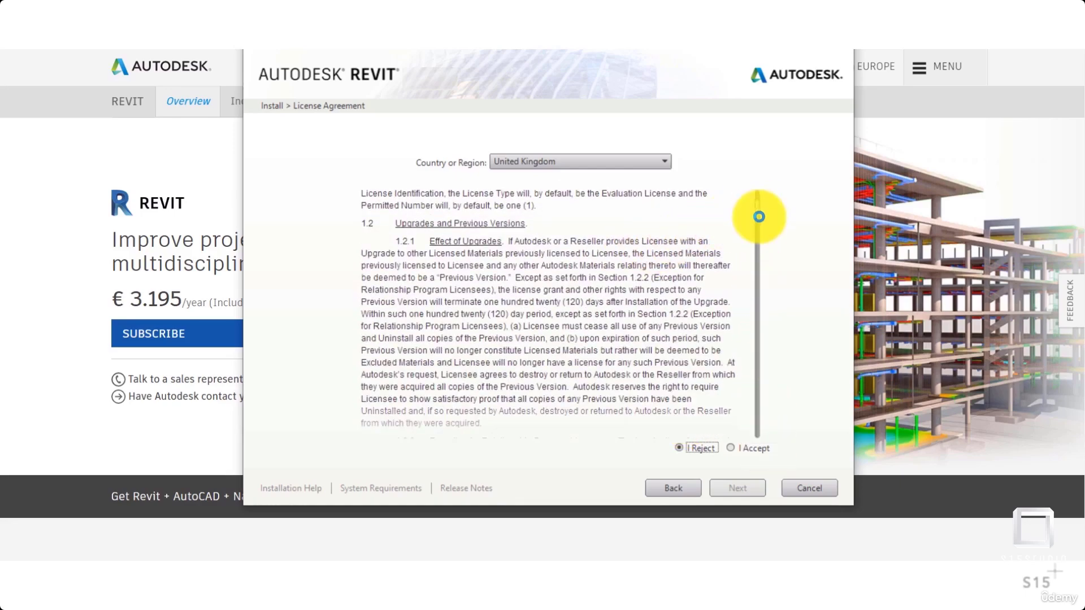
pyautogui.click(757, 448)
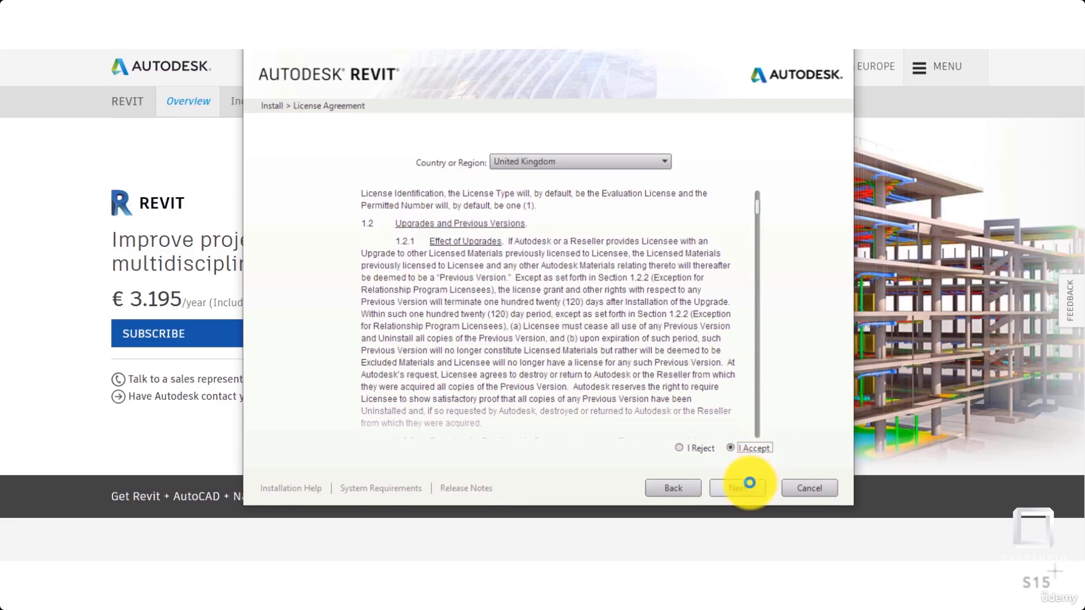
pyautogui.click(750, 484)
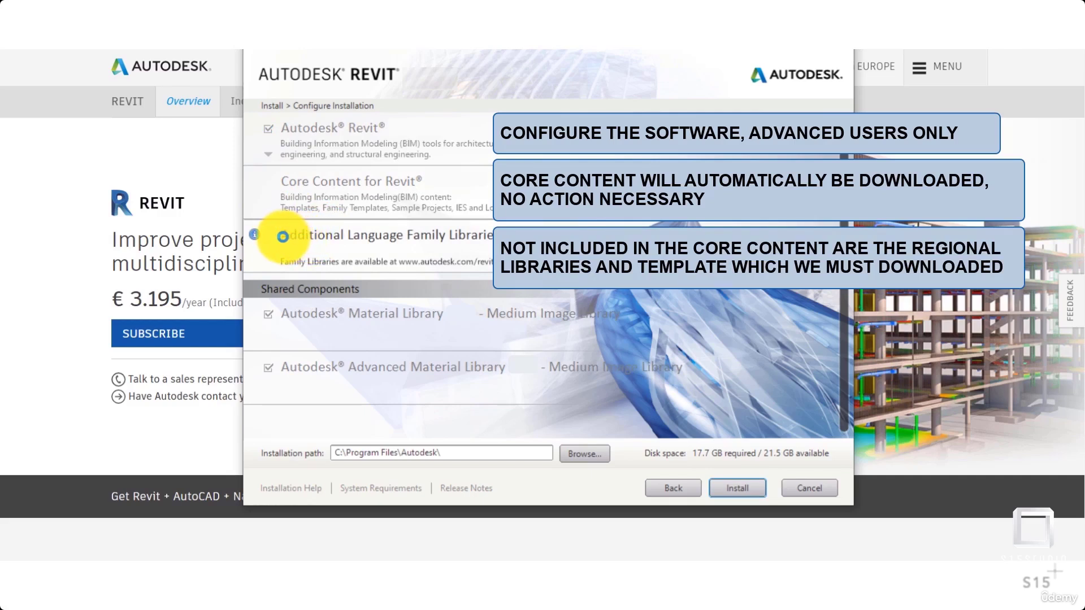
# Download the English - United Kingdom template package RVT2021_ENG_FamTemplates_Templates.exe from Autodesk's Revit content web page
pyautogui.moveTo(258, 232)
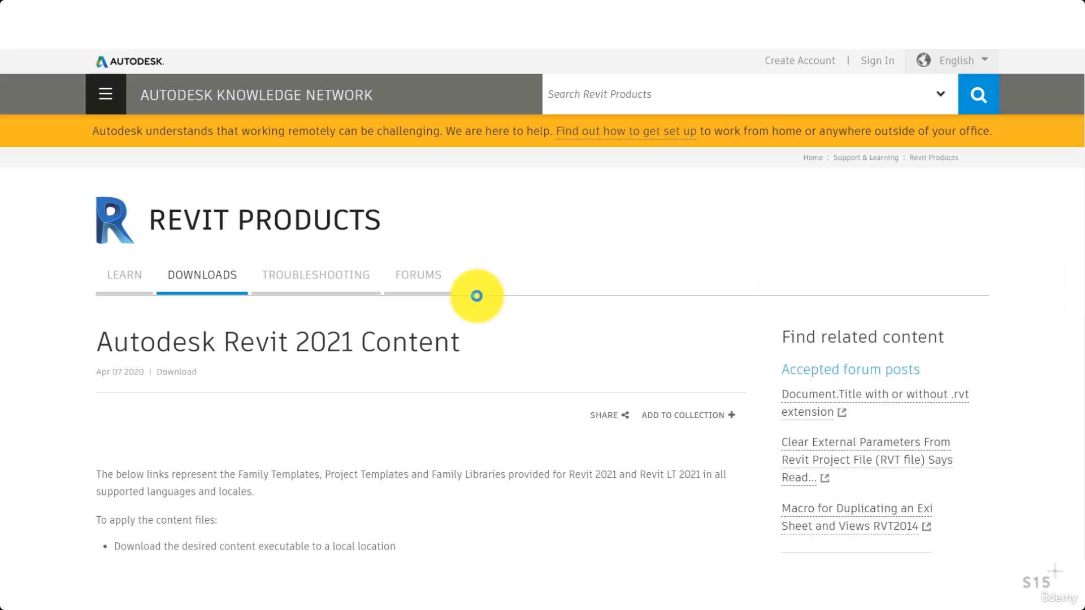
pyautogui.scroll(-5, 477, 296)
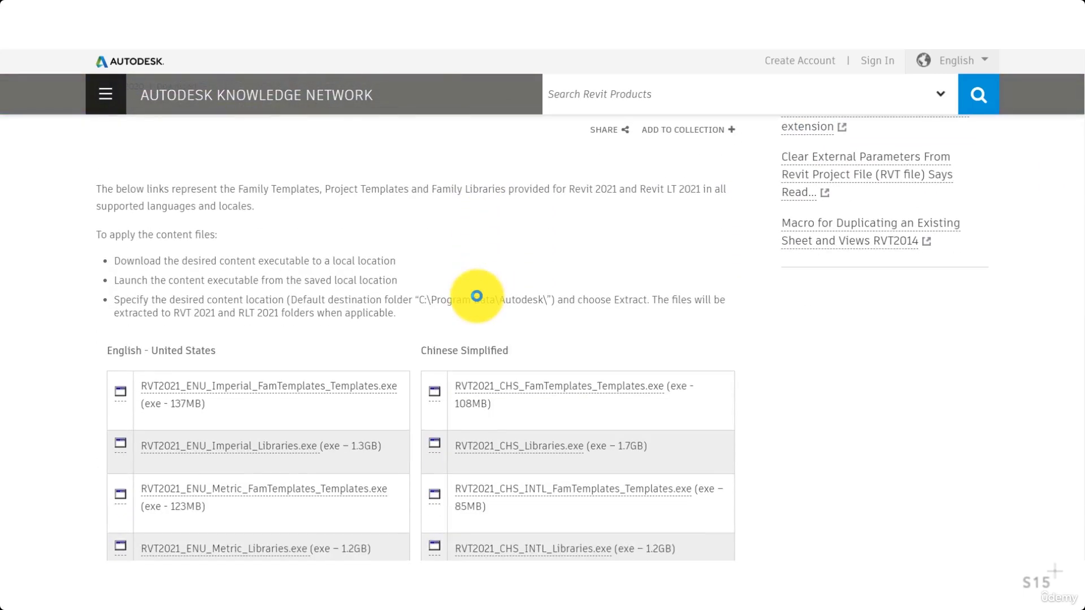
pyautogui.scroll(-1, 476, 295)
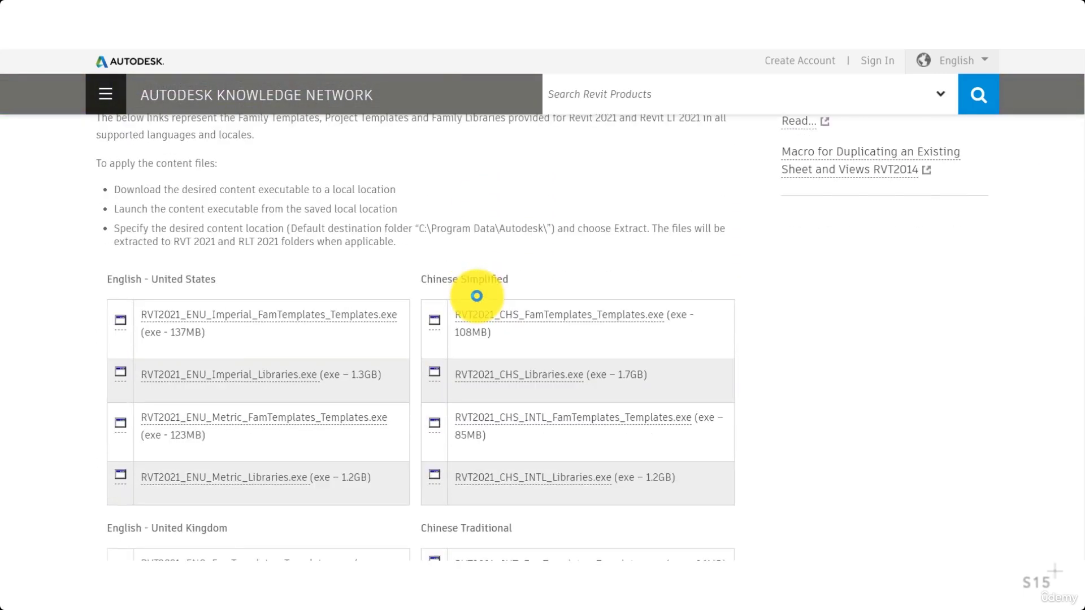
pyautogui.scroll(-3, 212, 315)
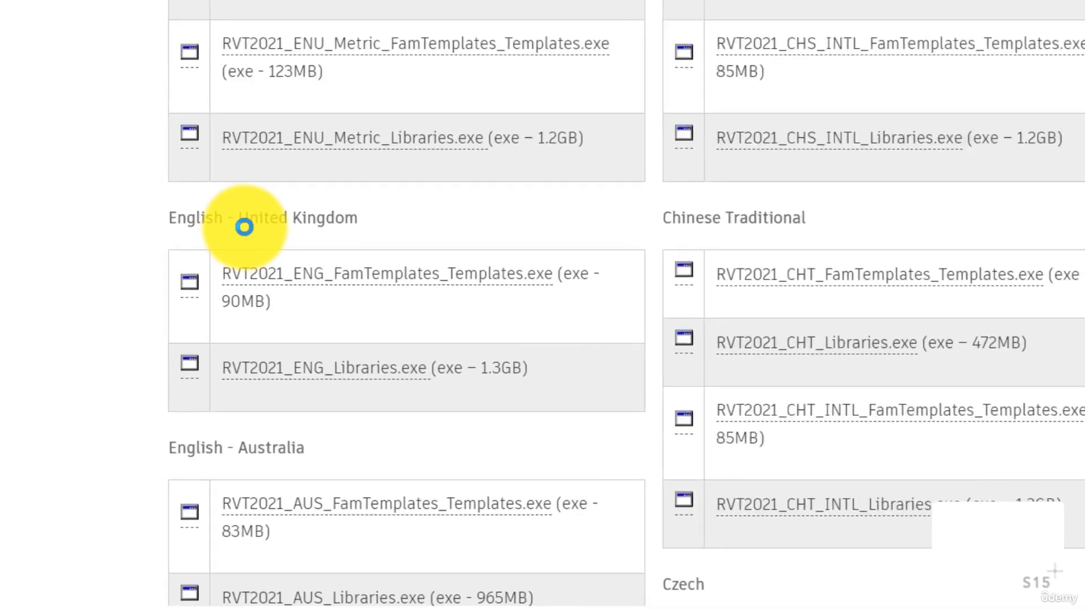
pyautogui.scroll(-2, 252, 219)
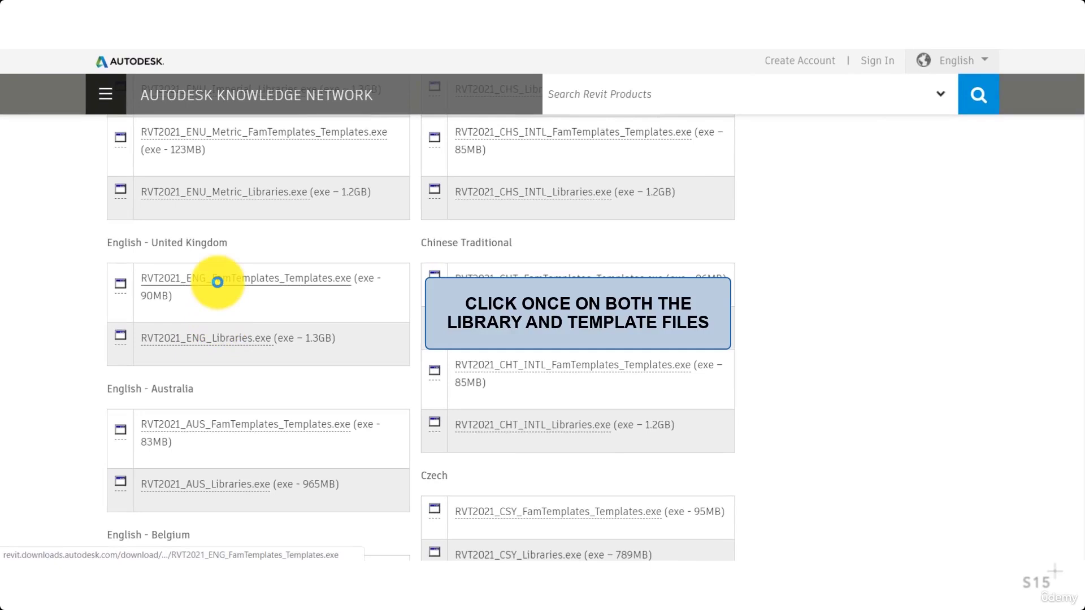
pyautogui.click(218, 282)
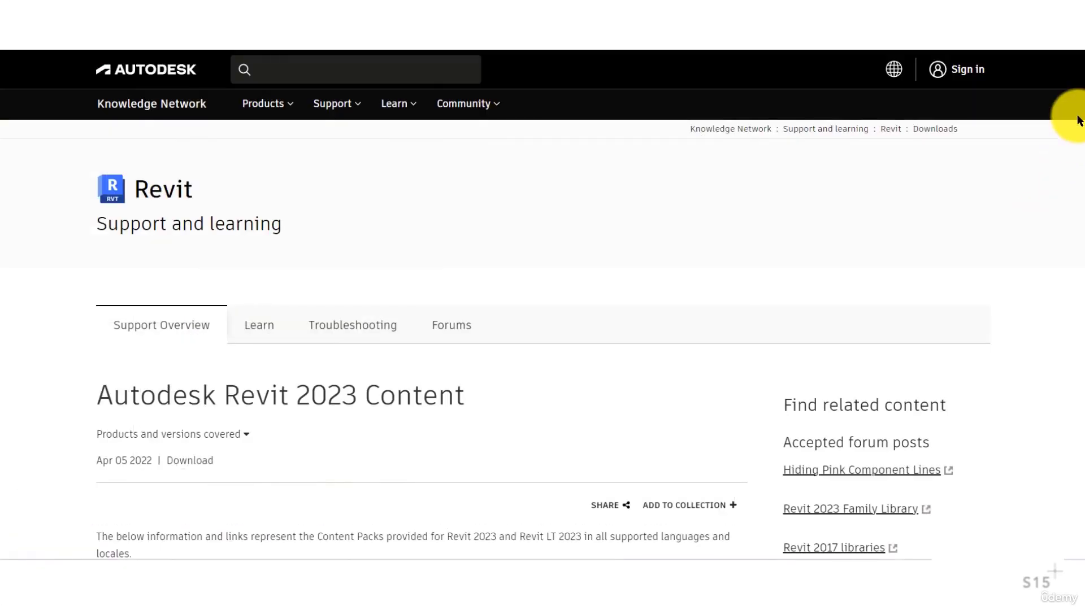
pyautogui.moveTo(1080, 85); pyautogui.dragTo(1082, 238)
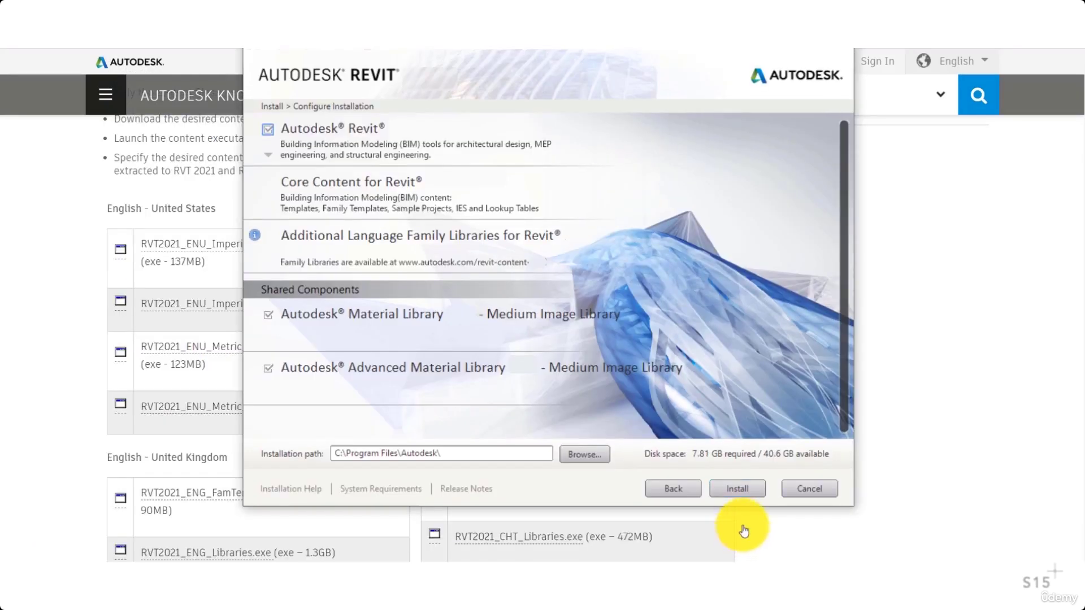
# Install Revit with the selected components in C:\Program Files\Autodesk\ and launch it
pyautogui.click(737, 491)
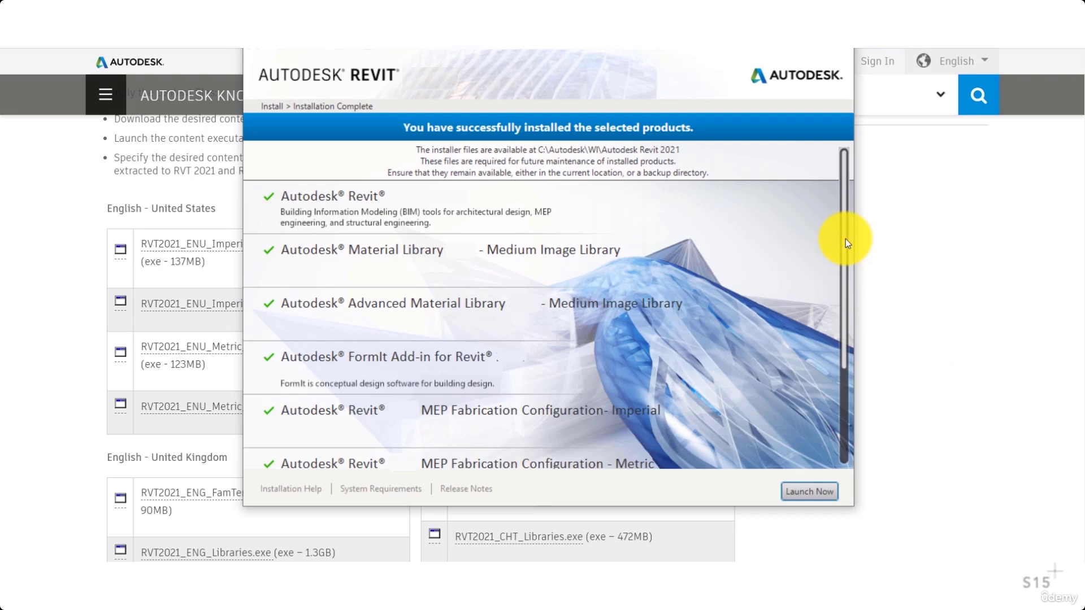
pyautogui.click(814, 491)
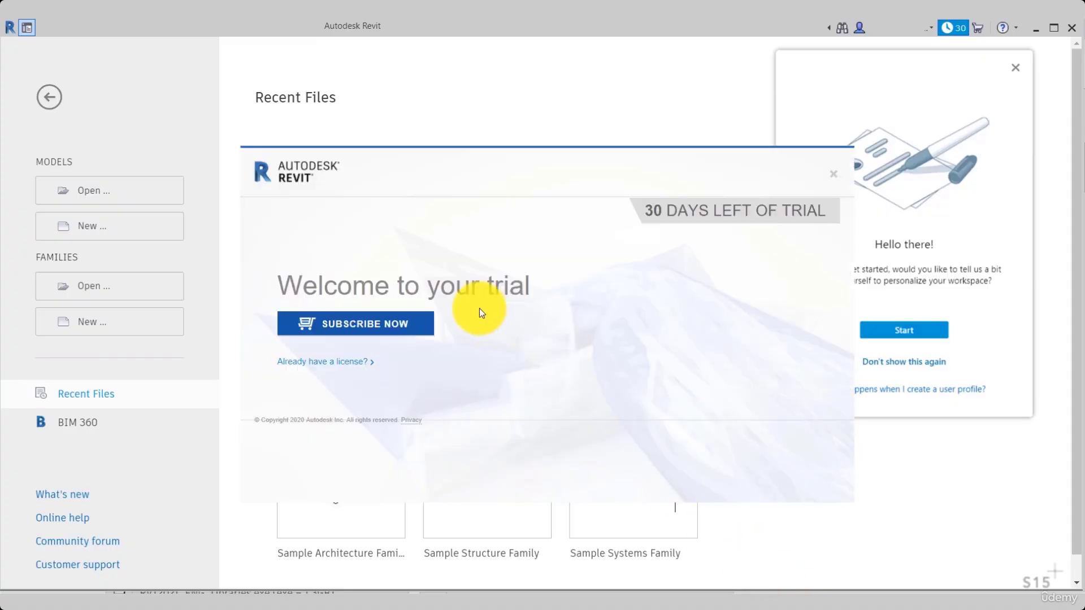
# View the available Revit subscription terms and close the subscription window
pyautogui.click(382, 327)
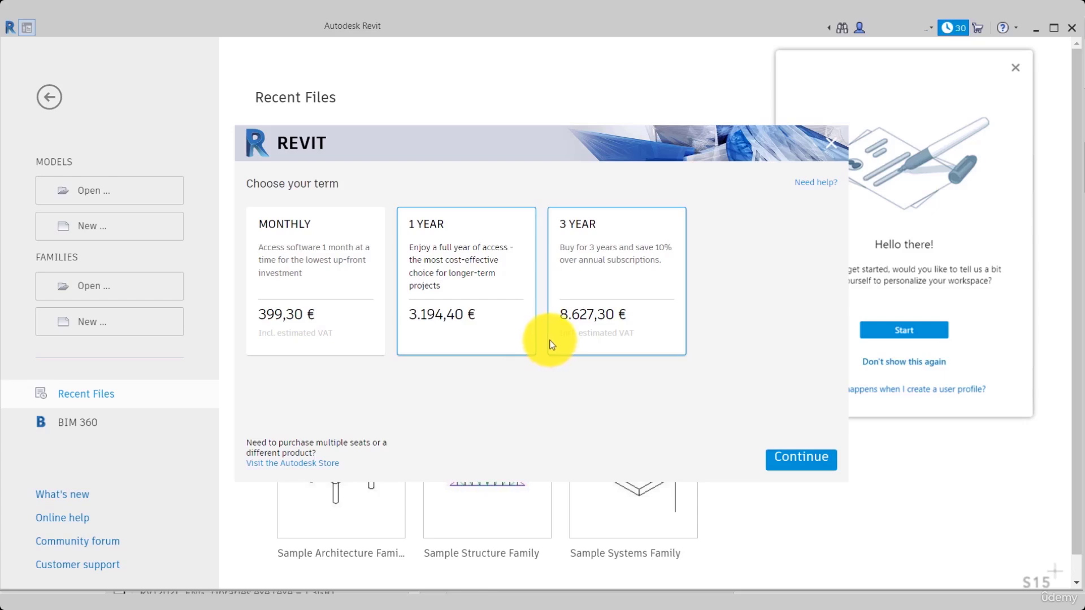
pyautogui.click(834, 148)
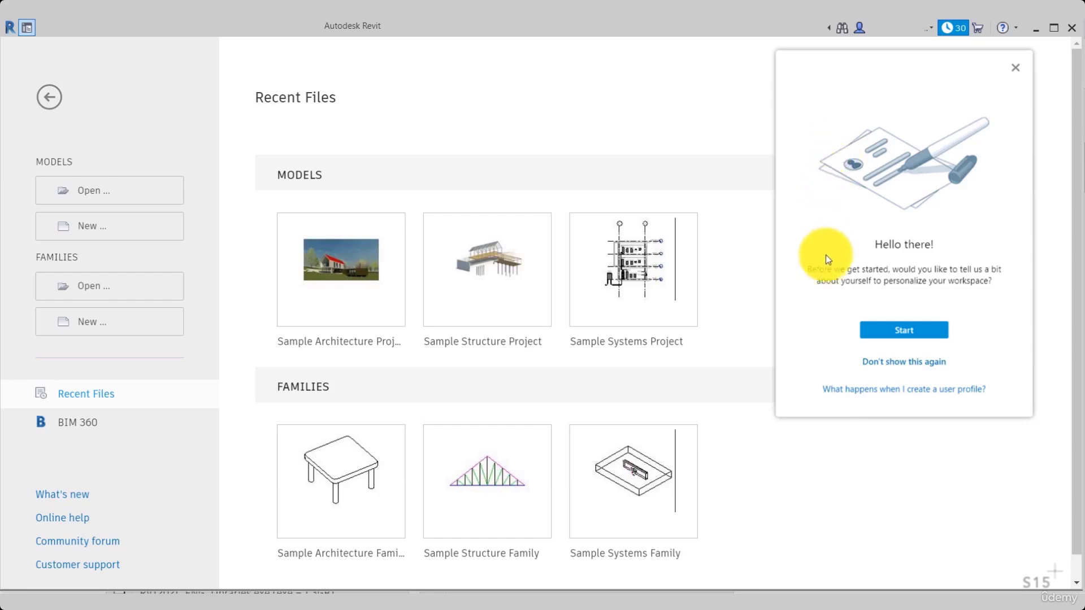
# Personalize the workspace with the Architecture discipline and the Architect job role, and view the suggestion
pyautogui.click(901, 333)
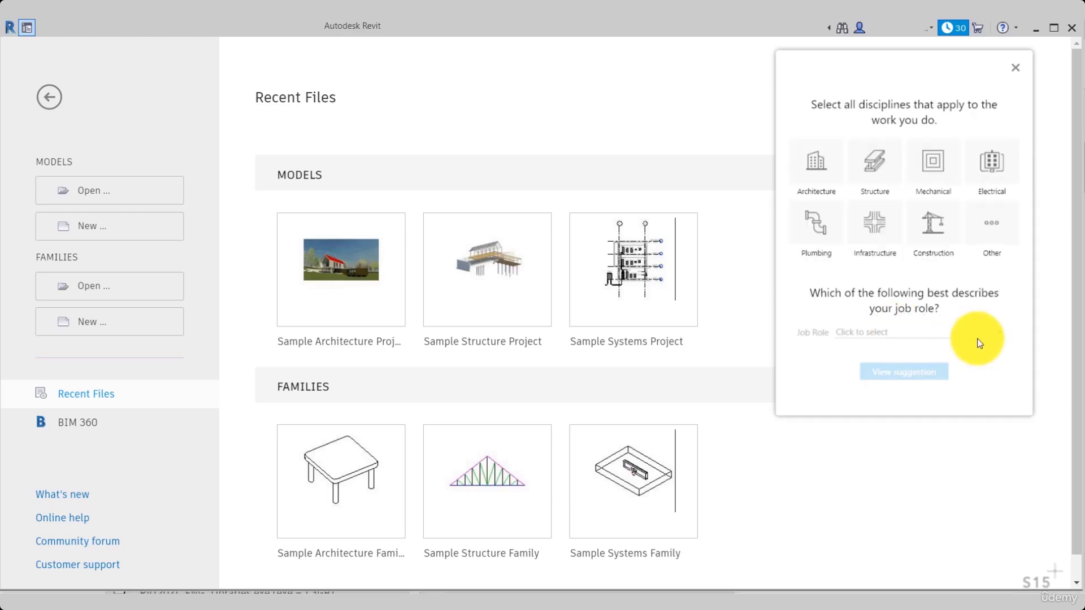
pyautogui.click(827, 175)
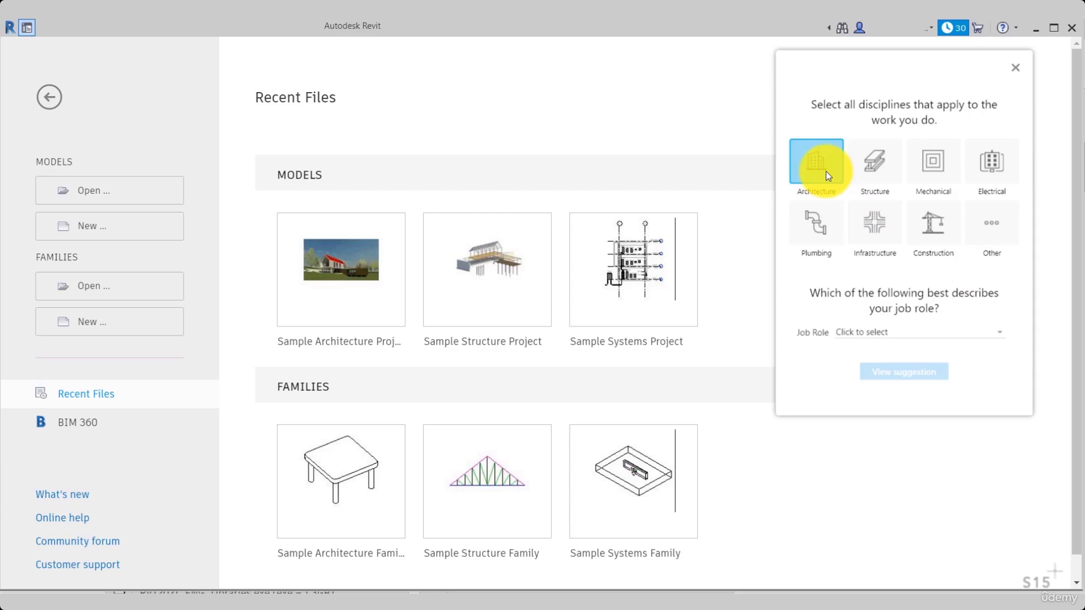
pyautogui.click(998, 333)
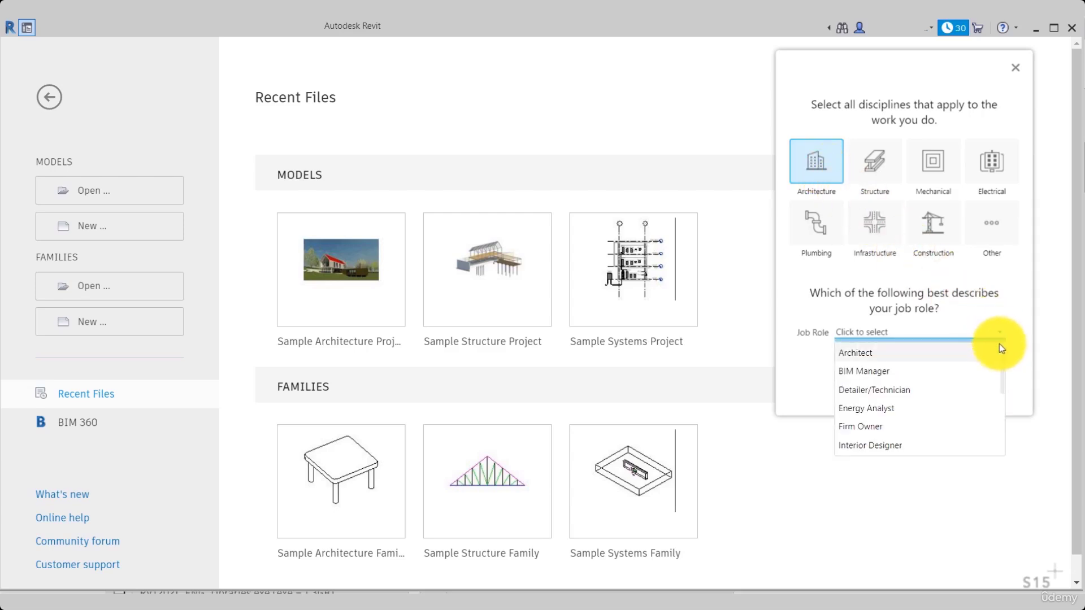
pyautogui.scroll(-2, 1002, 357)
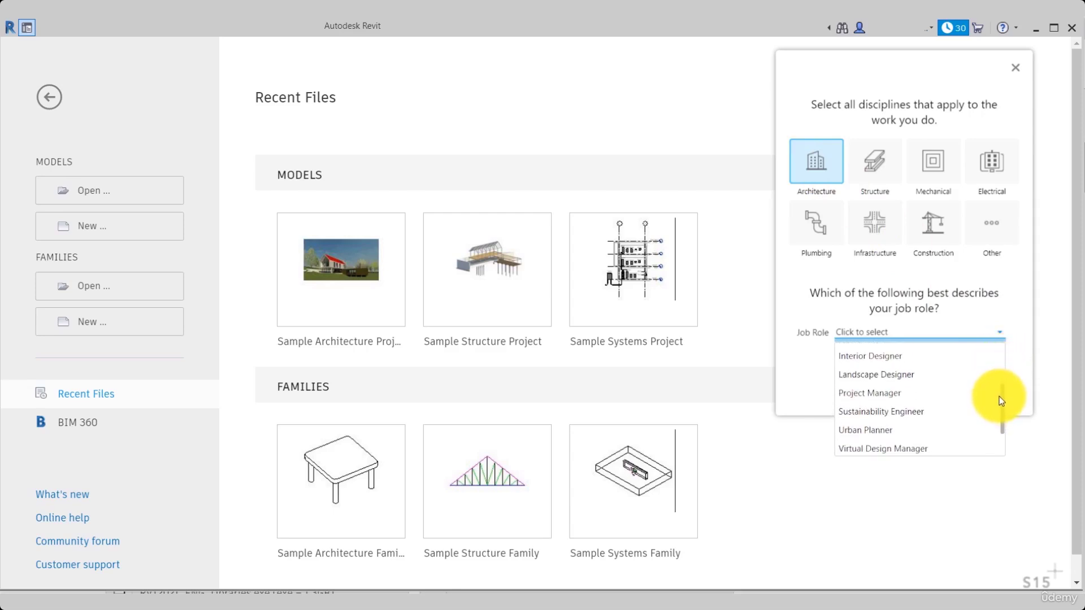
pyautogui.scroll(-1, 1000, 407)
pyautogui.scroll(3, 996, 421)
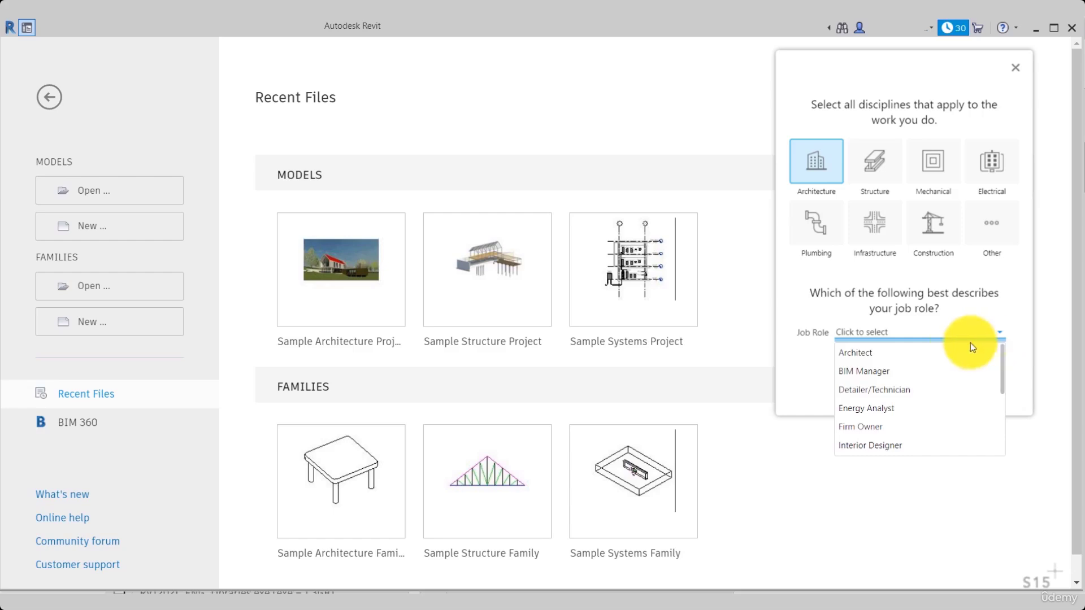
pyautogui.click(857, 353)
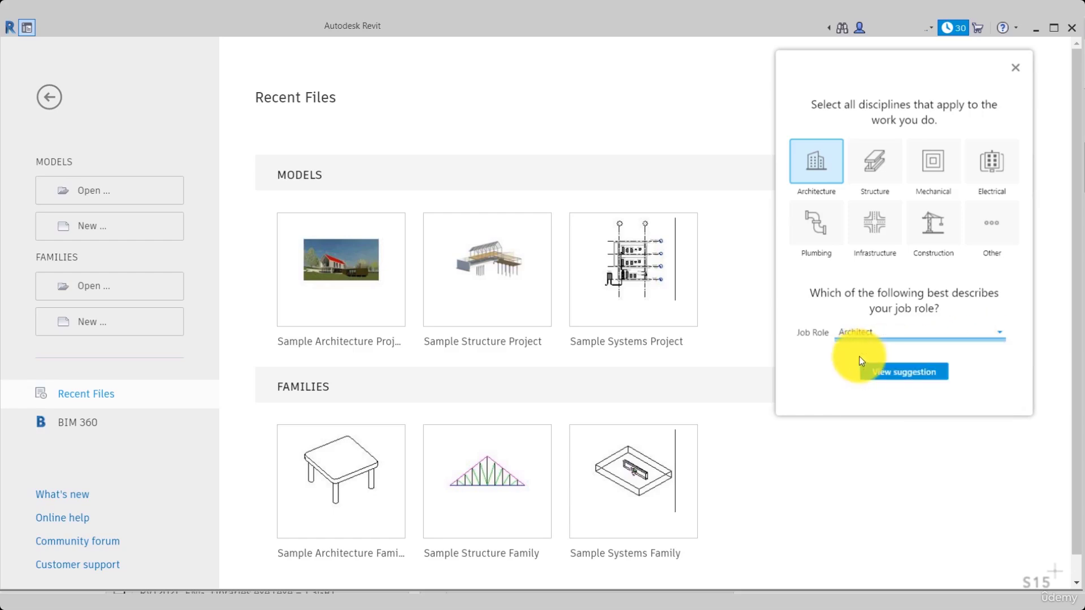
pyautogui.click(902, 373)
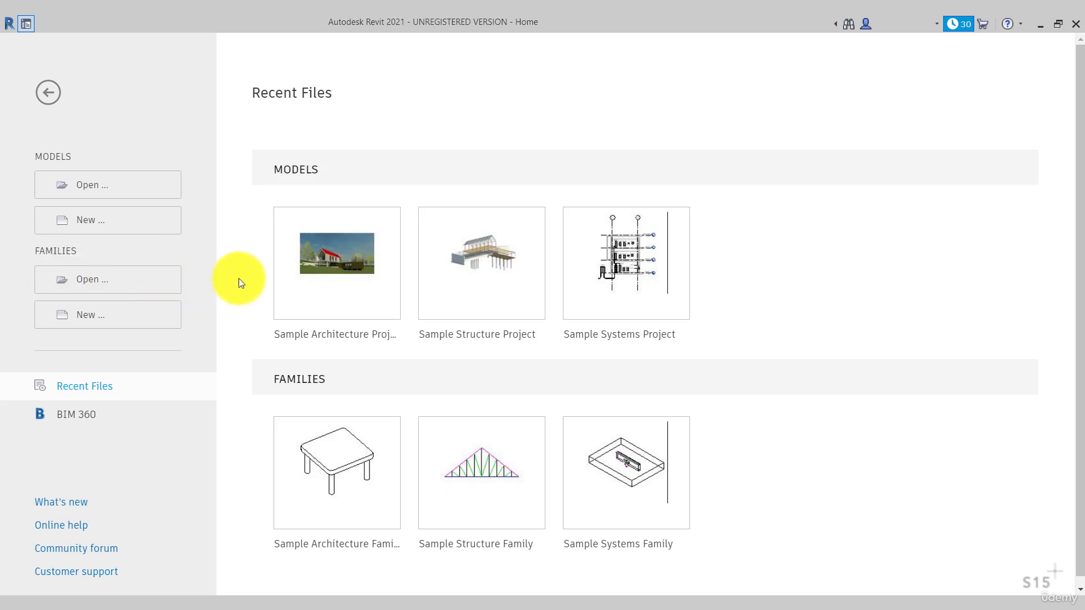
# Create a new project from the Metric-Architectural Template
pyautogui.click(122, 225)
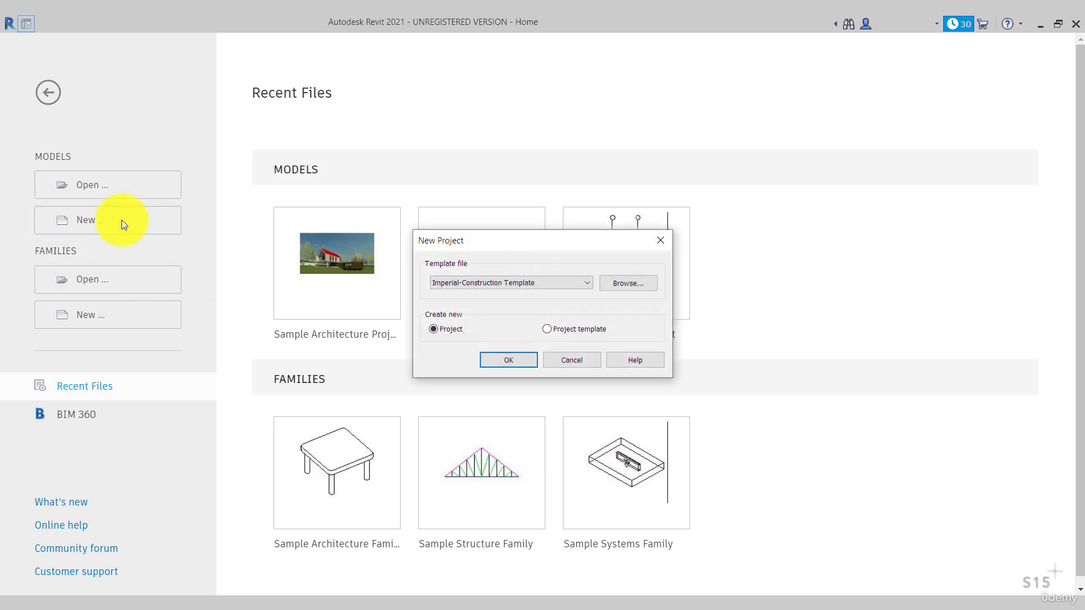
pyautogui.click(587, 286)
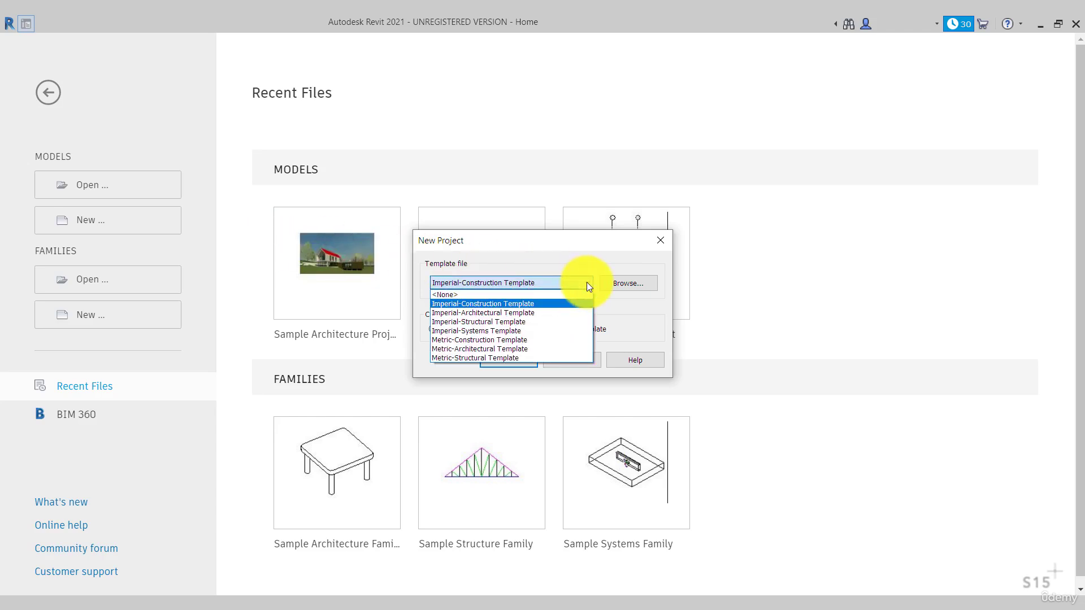
pyautogui.click(534, 351)
pyautogui.click(511, 358)
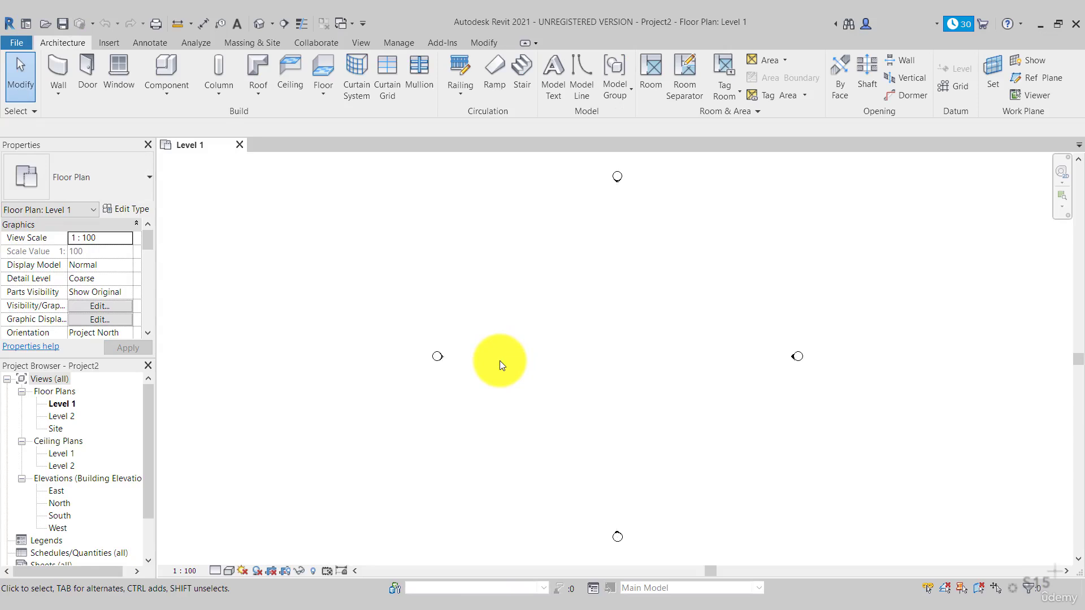
# Examine the wall types available for the Wall tool and leave the tool without placing a wall
pyautogui.click(60, 66)
pyautogui.click(129, 179)
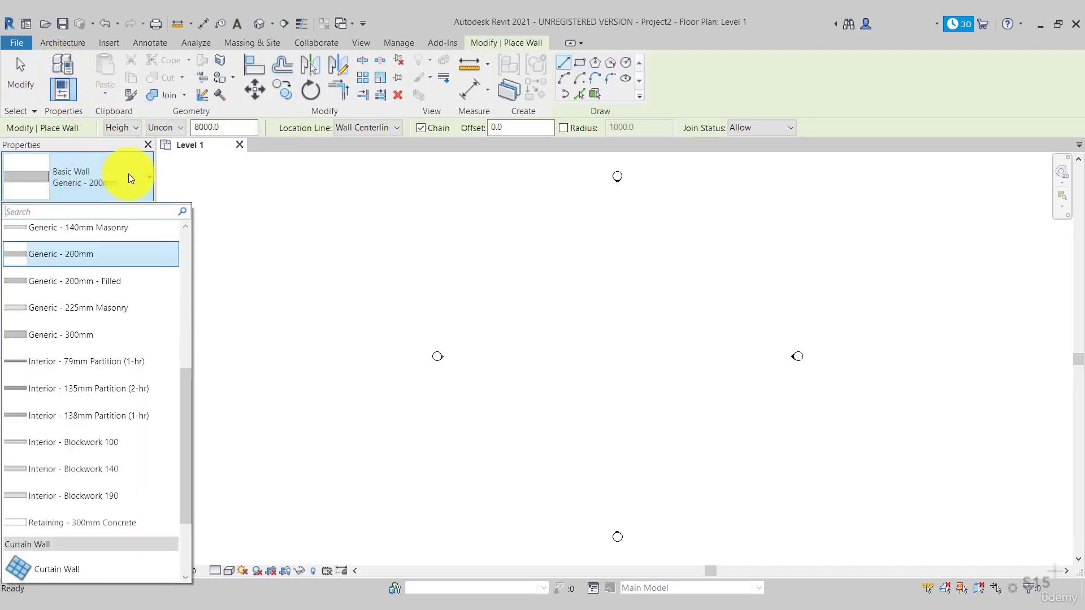
pyautogui.moveTo(188, 387); pyautogui.dragTo(186, 291)
pyautogui.press('Escape')
pyautogui.press('Escape')
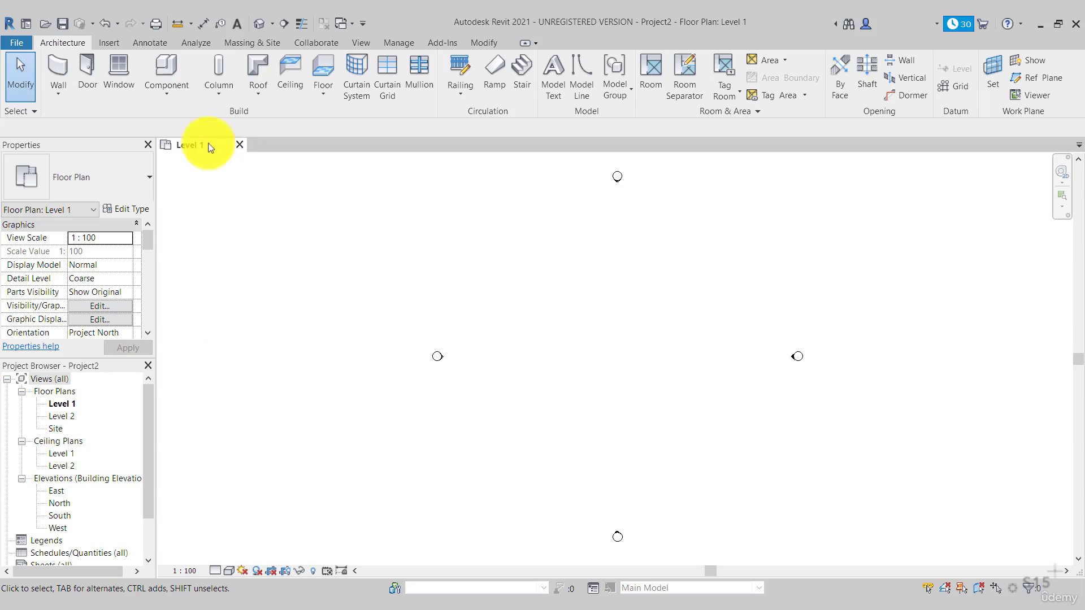
# Remove the four Imperial entries from the project templates list in the program's File Locations options
pyautogui.click(18, 43)
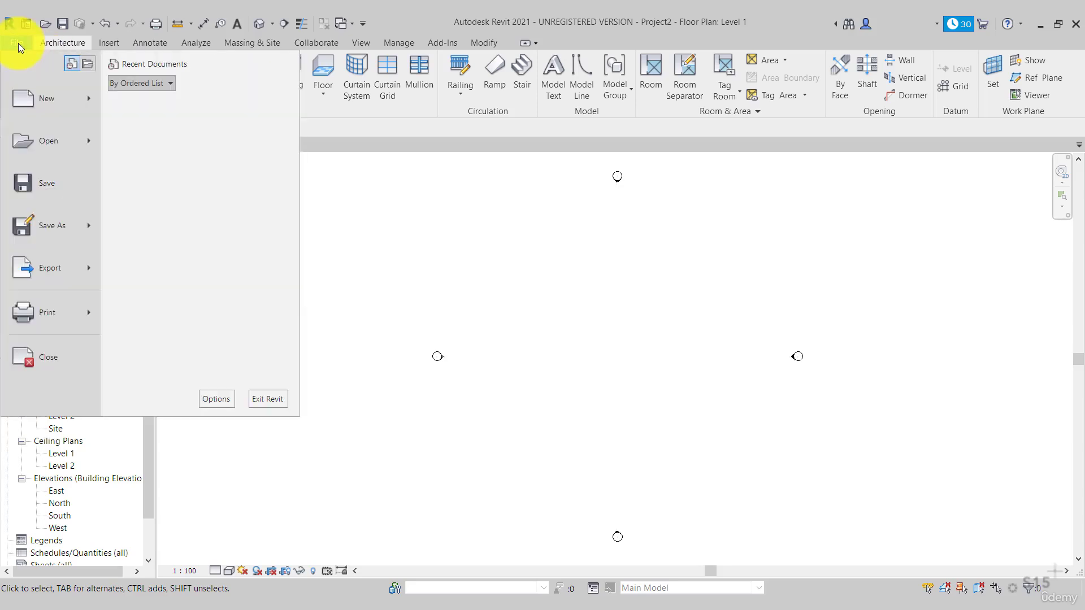
pyautogui.click(215, 400)
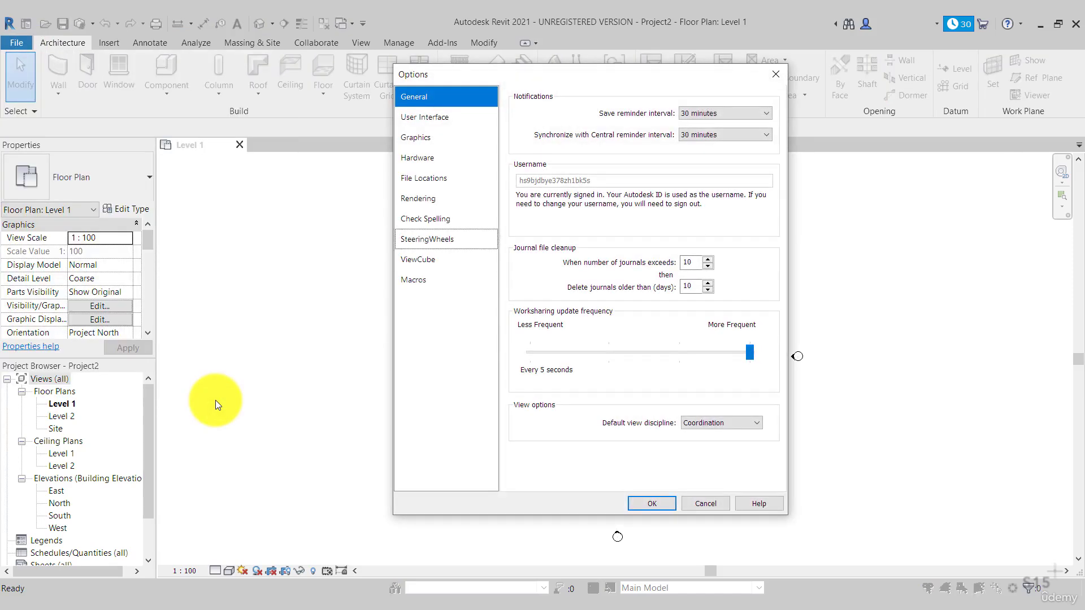
pyautogui.click(442, 178)
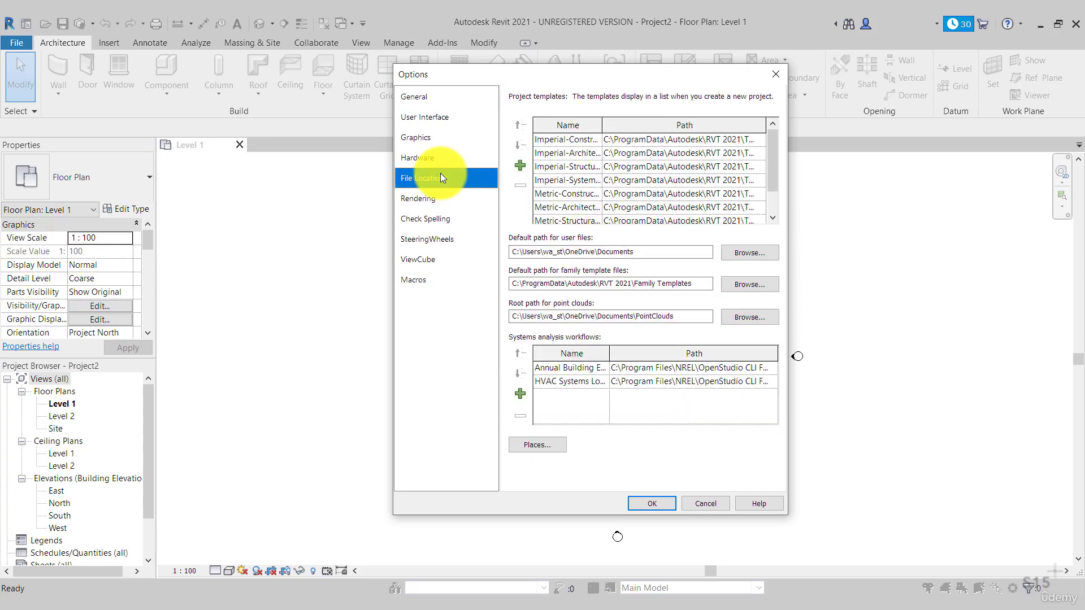
pyautogui.click(589, 141)
pyautogui.click(520, 186)
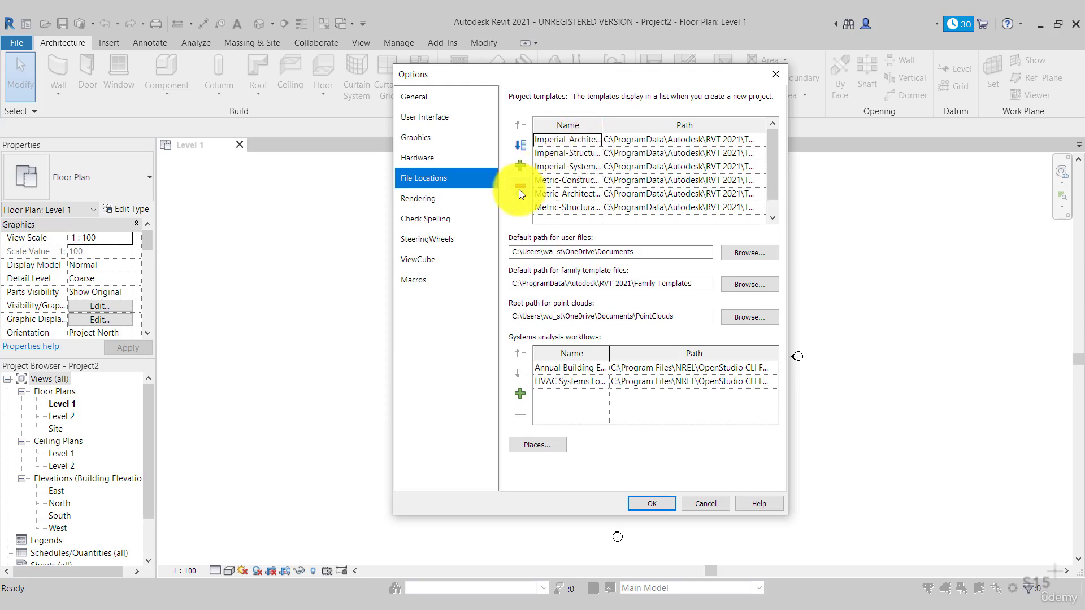
pyautogui.click(522, 188)
pyautogui.click(521, 188)
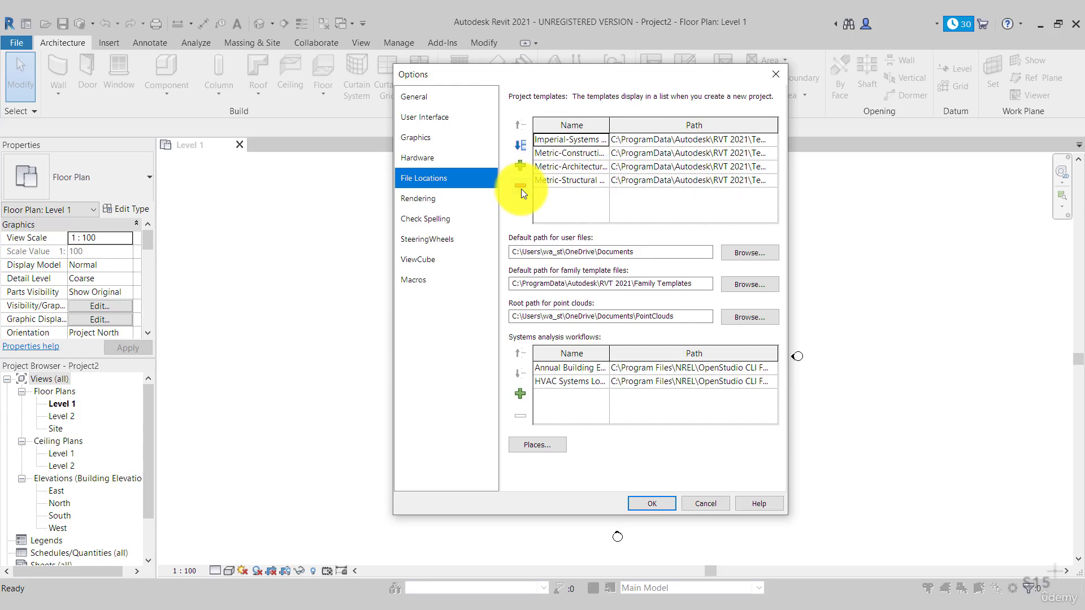
pyautogui.click(521, 189)
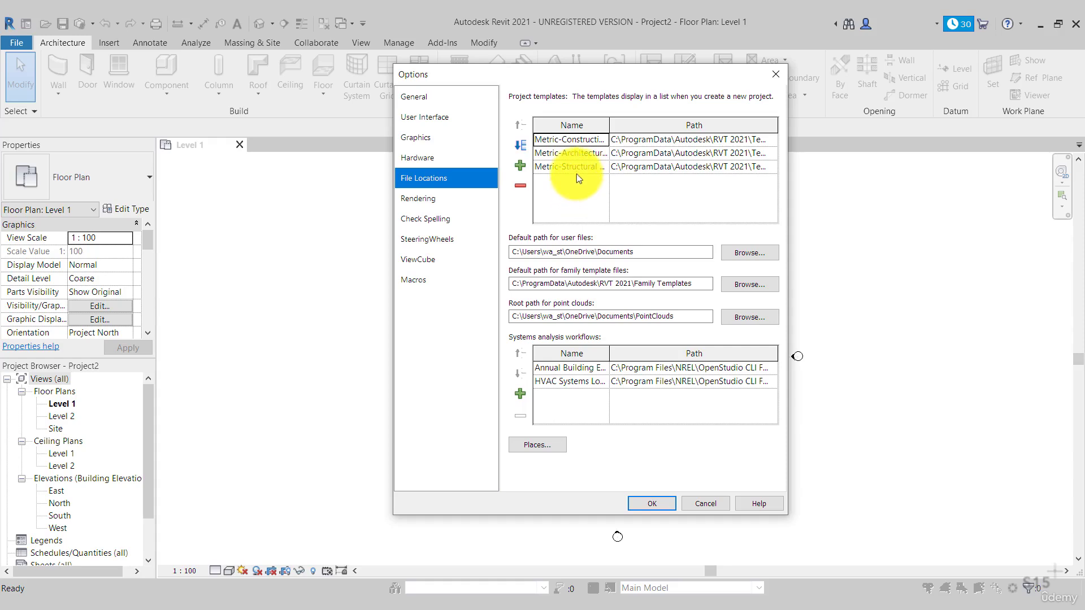
# Point the Metric-Construction project template to the file Construction-DefaultGBRENU.rte
pyautogui.click(761, 143)
pyautogui.click(774, 140)
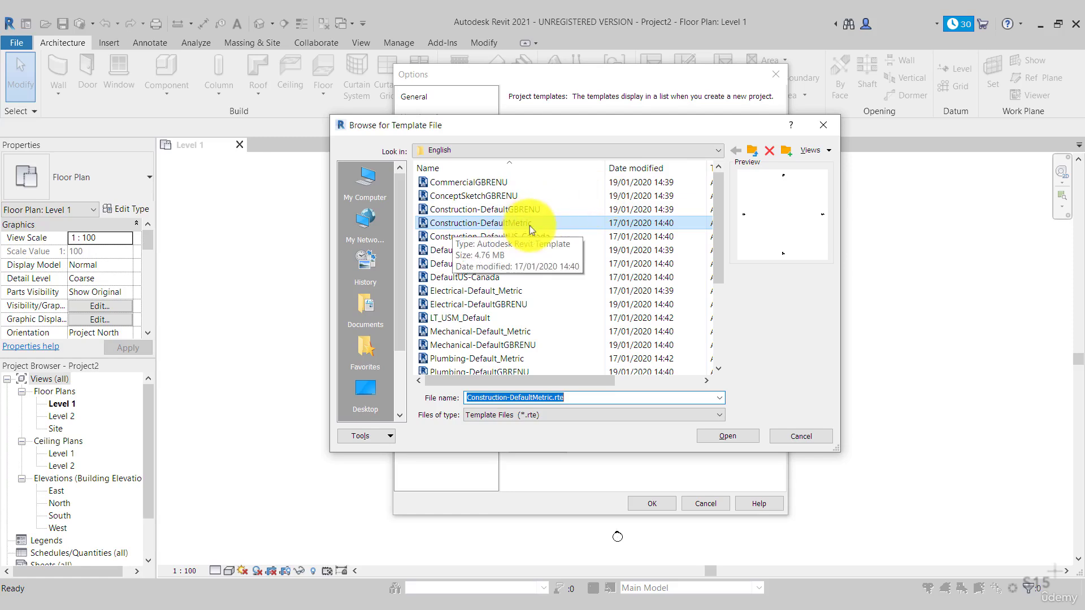
pyautogui.click(524, 207)
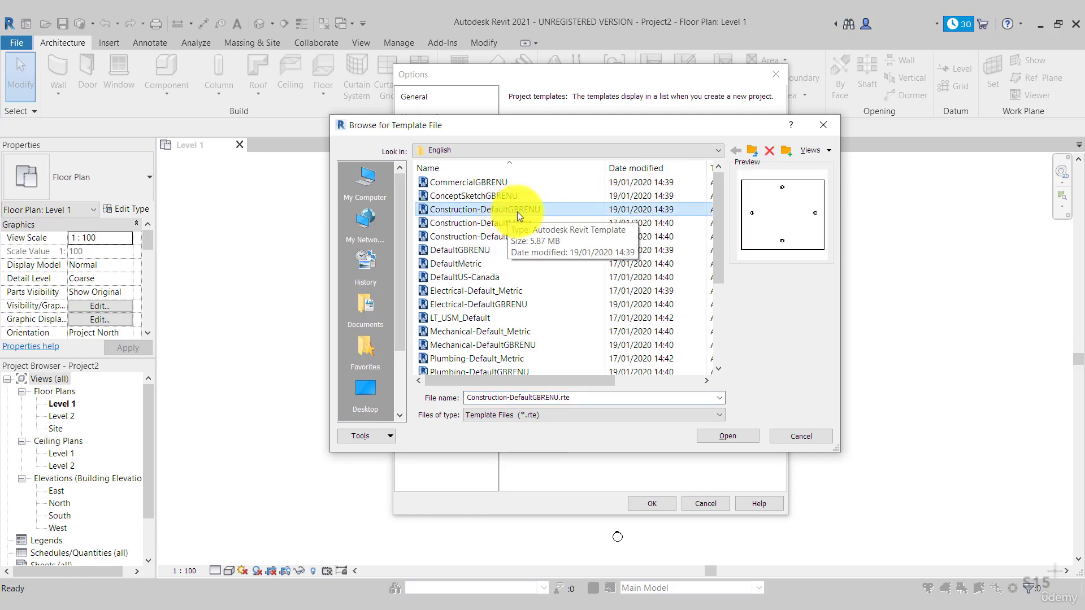
pyautogui.click(732, 434)
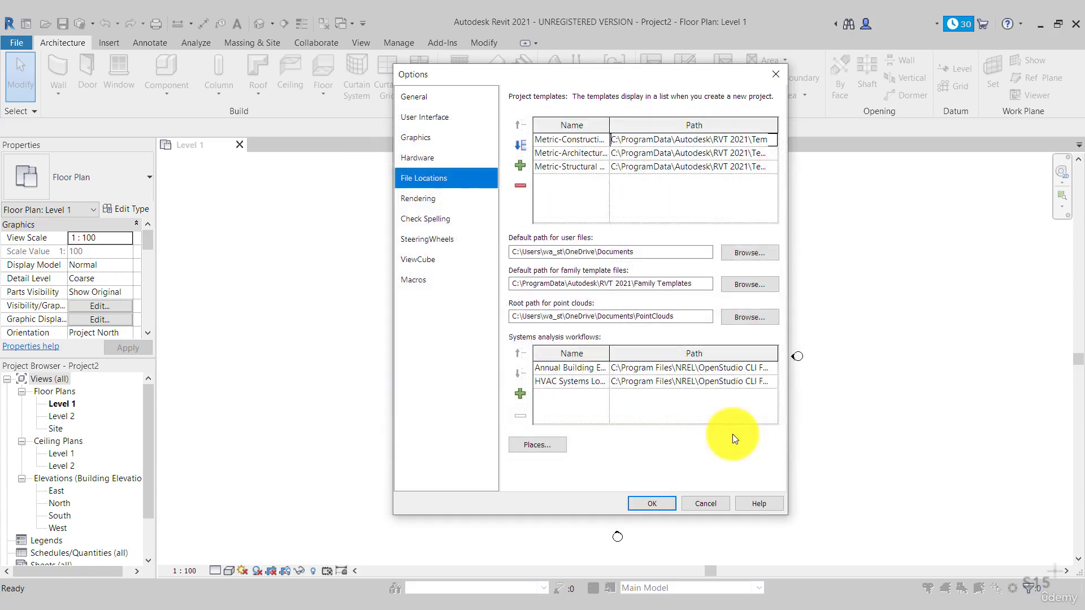
# Point the Metric-Architectural project template to the file DefaultGBRENU.rte
pyautogui.click(626, 155)
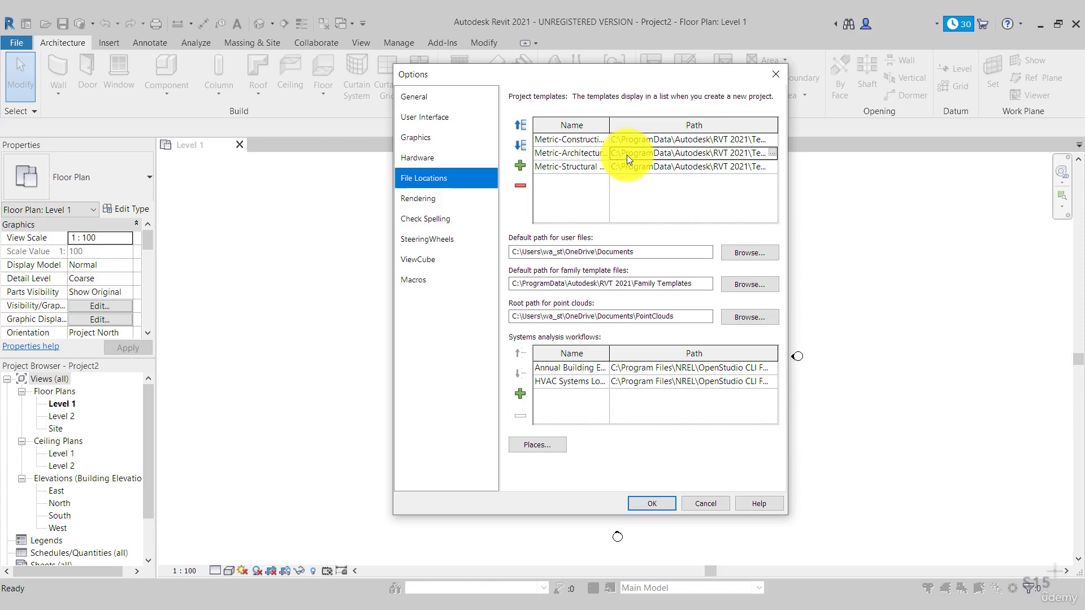
pyautogui.click(774, 152)
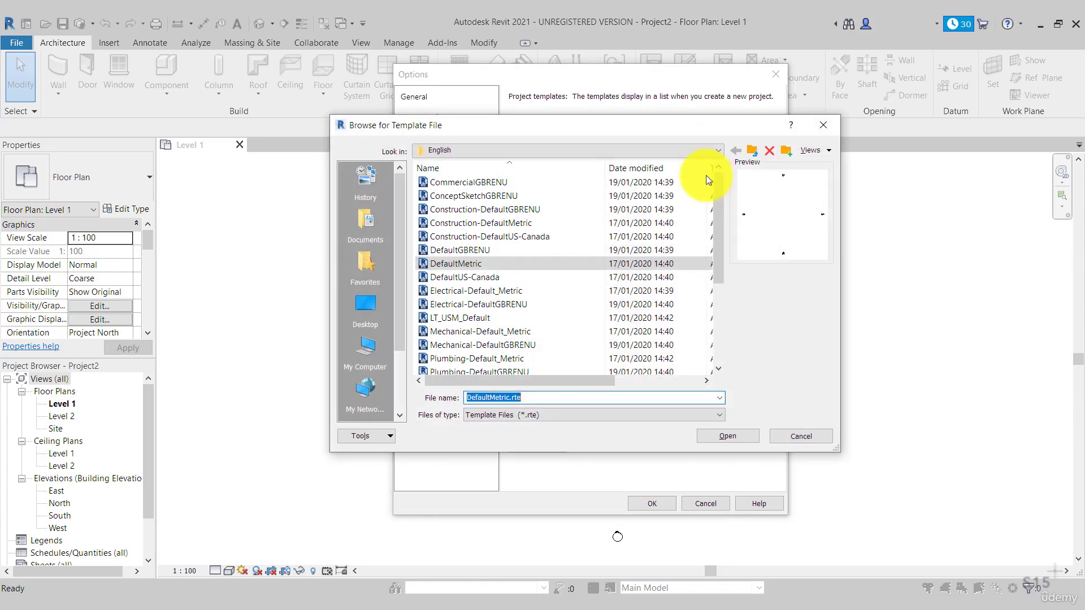
pyautogui.click(484, 249)
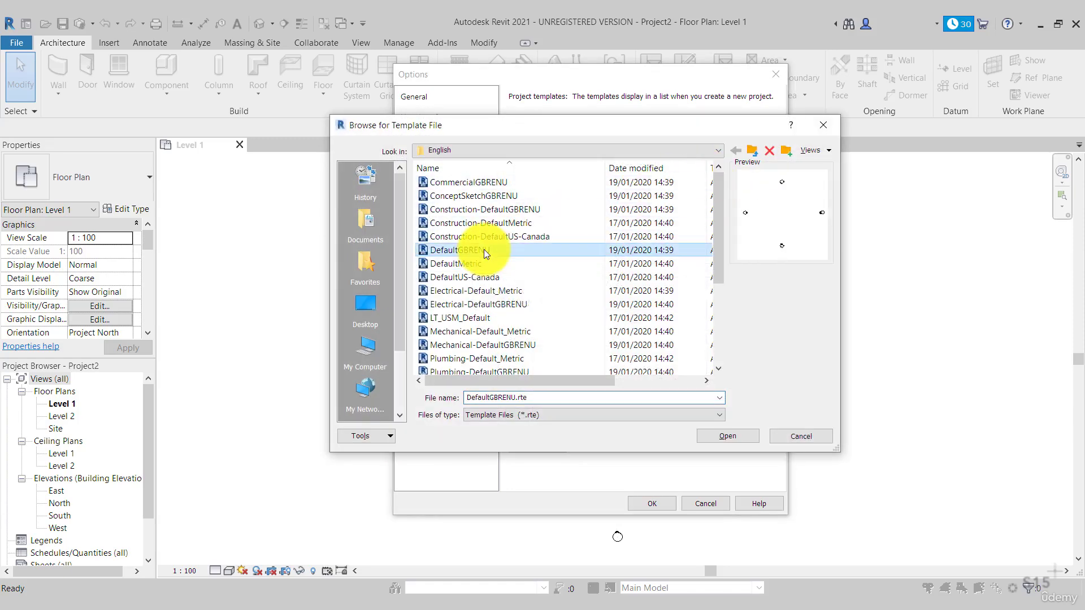
pyautogui.click(716, 436)
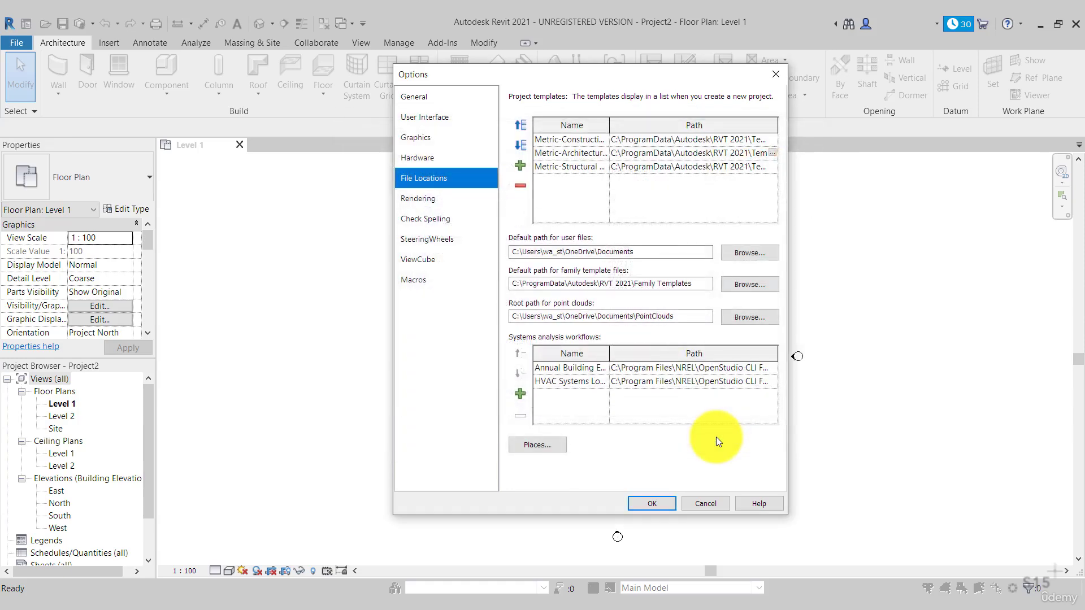
# Point the Metric-Structural project template to the file Structural Analysis-DefaultGBRENU.rte
pyautogui.click(646, 169)
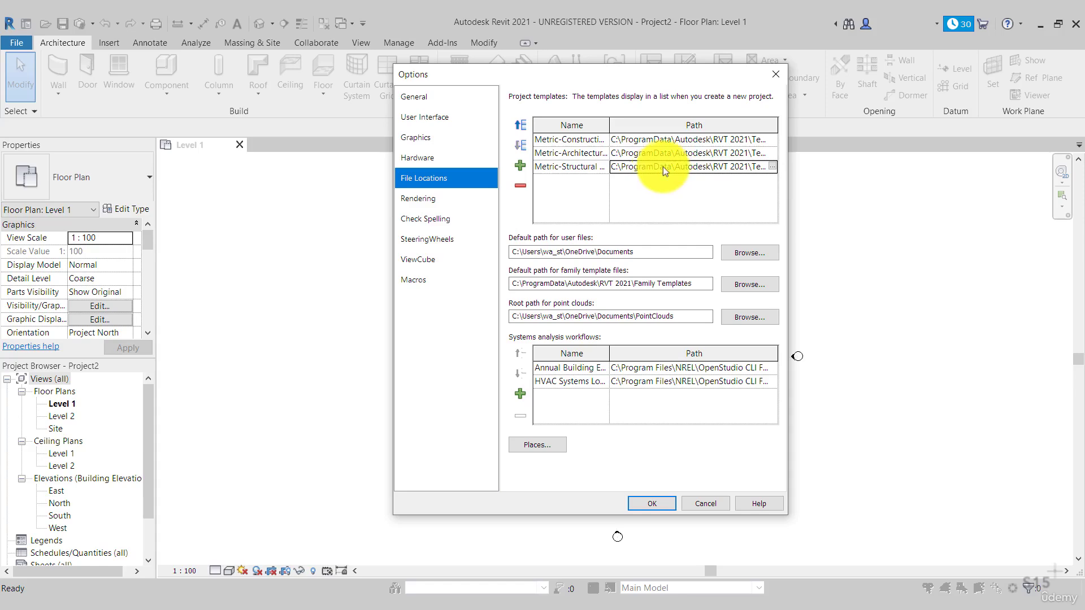
pyautogui.click(773, 166)
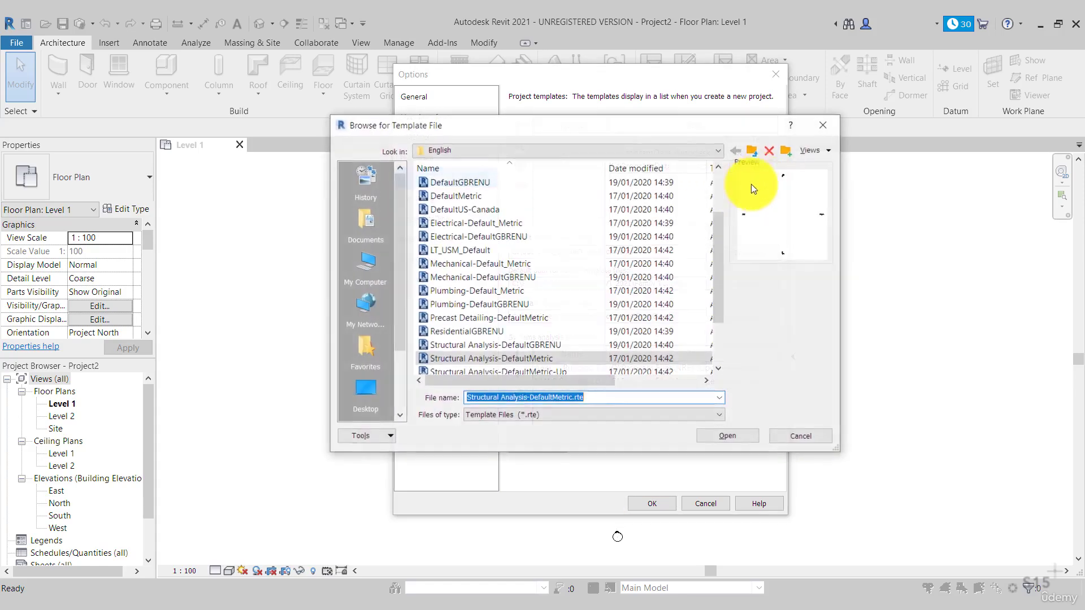
pyautogui.click(557, 347)
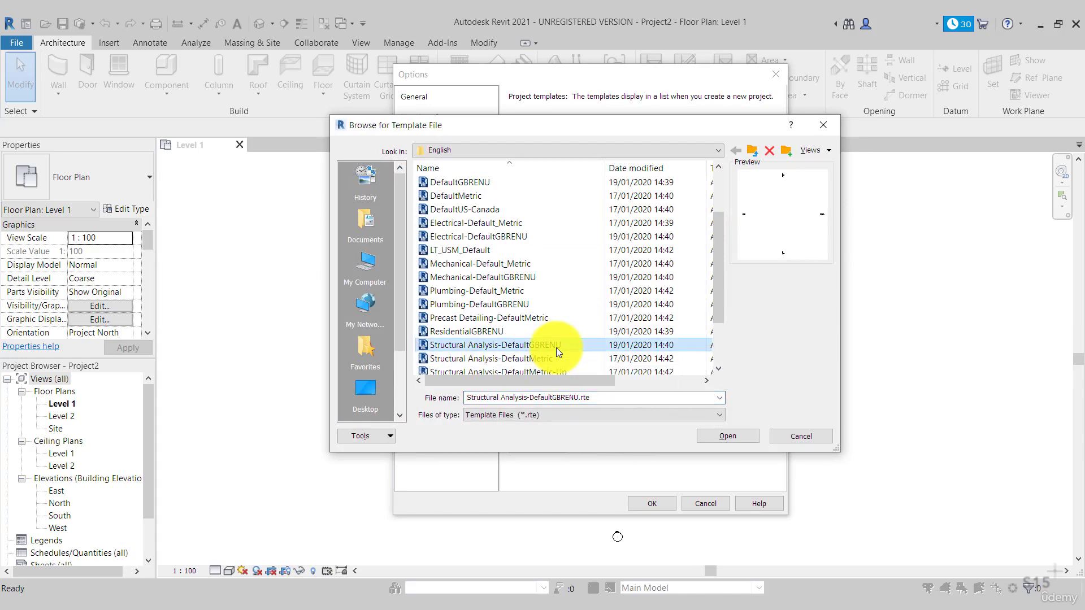
pyautogui.click(729, 435)
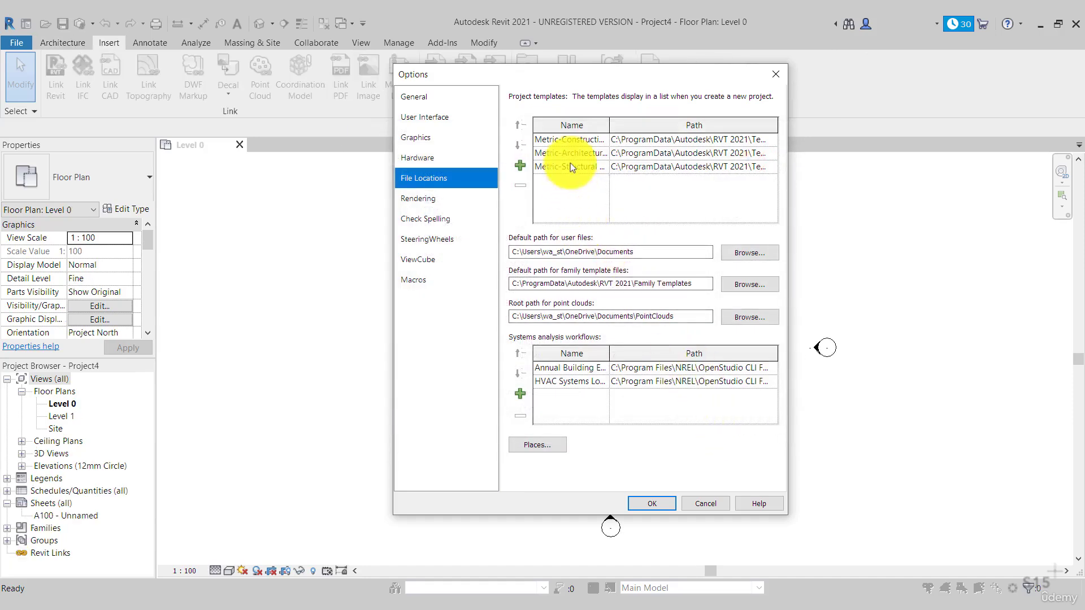
# Delete the "Metric-" prefix from the names of the construction, architectural and structural project templates
pyautogui.click(567, 139)
pyautogui.moveTo(563, 139); pyautogui.dragTo(529, 140)
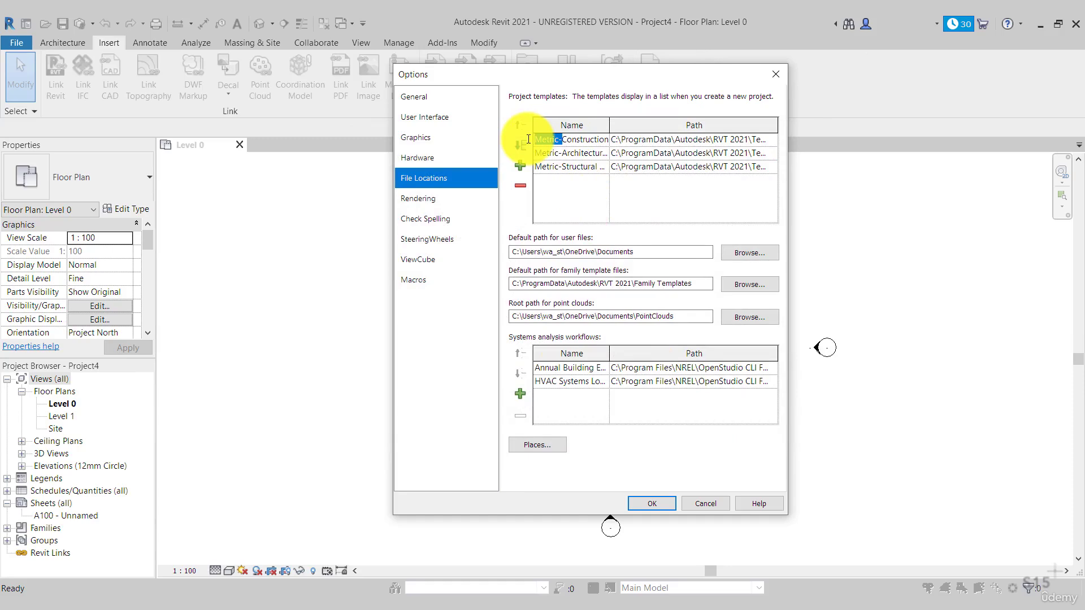
pyautogui.press('BackSpace')
pyautogui.click(562, 152)
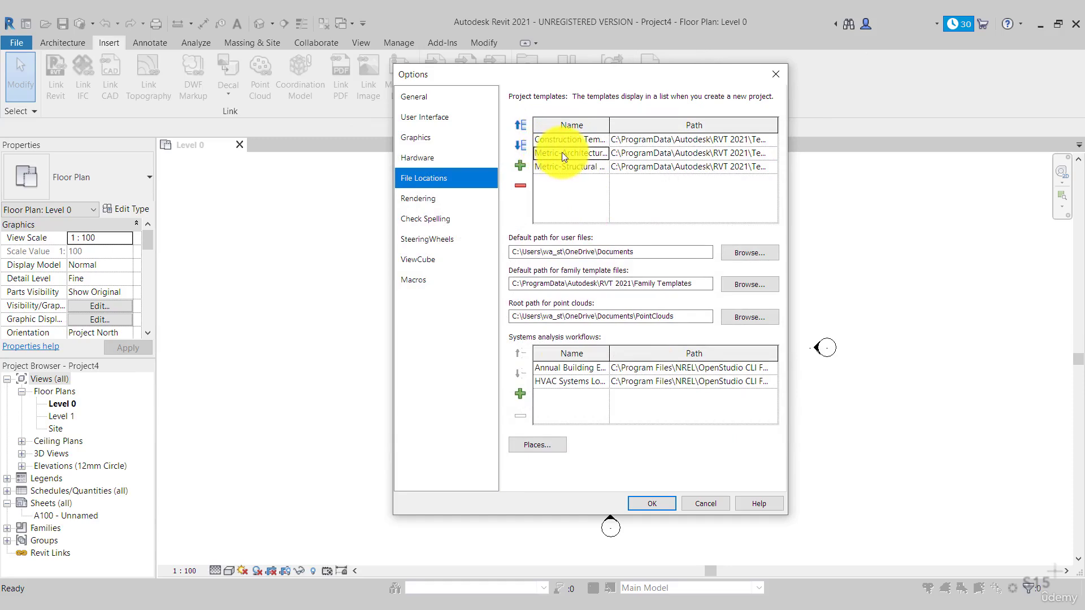
pyautogui.moveTo(561, 153); pyautogui.dragTo(535, 166)
pyautogui.press('BackSpace')
pyautogui.click(562, 166)
pyautogui.press('BackSpace')
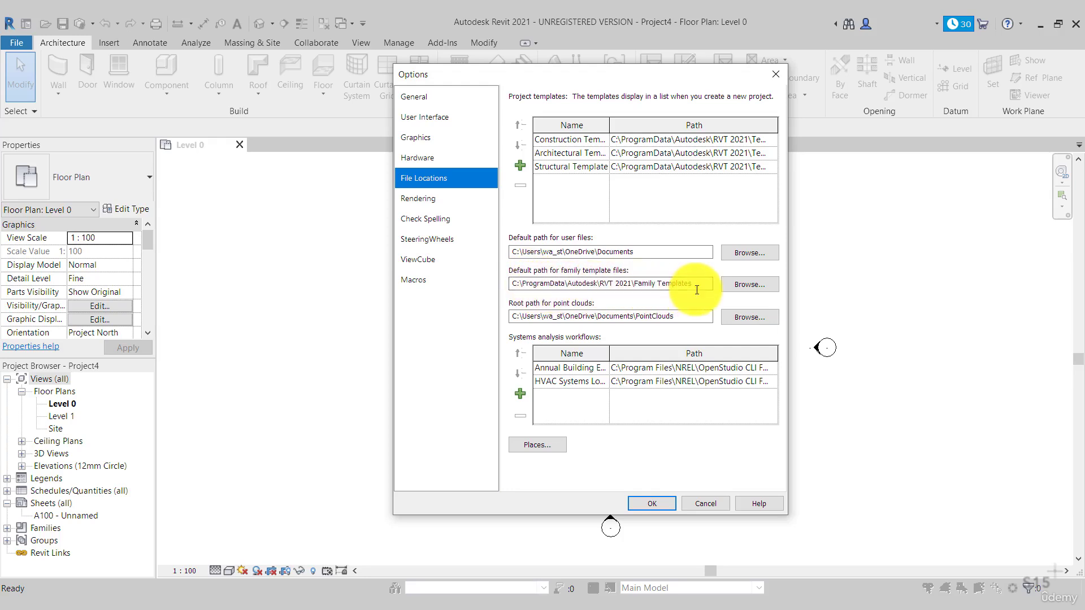
# Set the default path for family template files to the English folder inside Family Templates
pyautogui.click(737, 283)
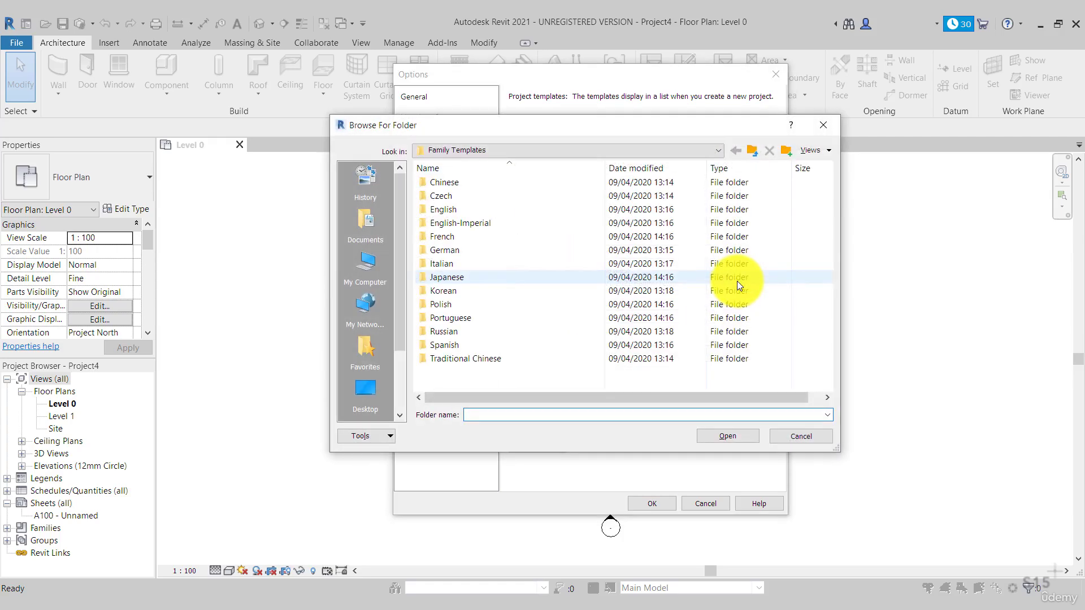
pyautogui.click(466, 210)
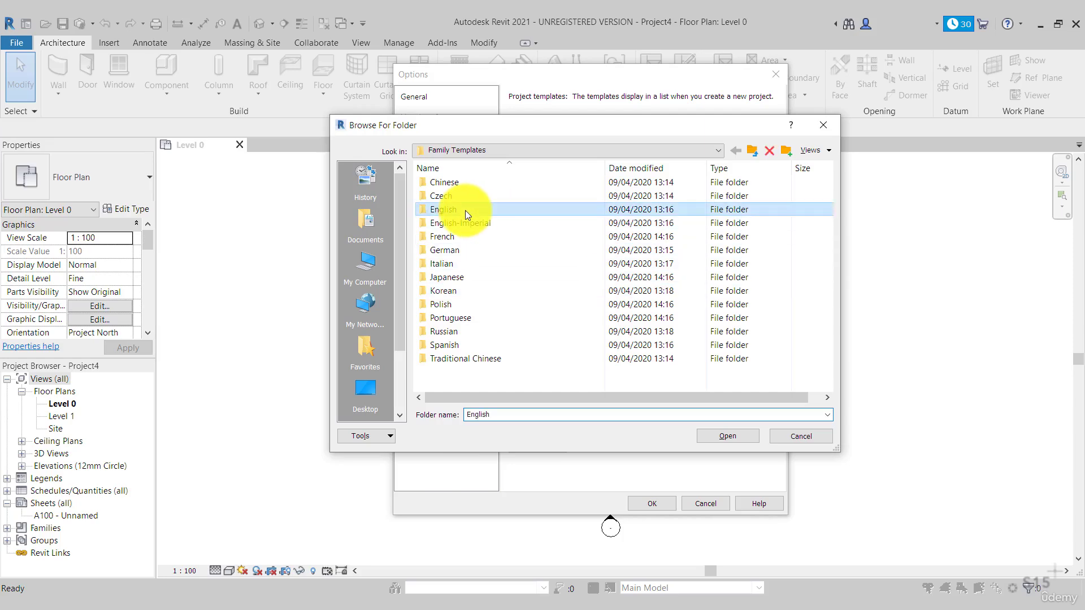
pyautogui.click(735, 437)
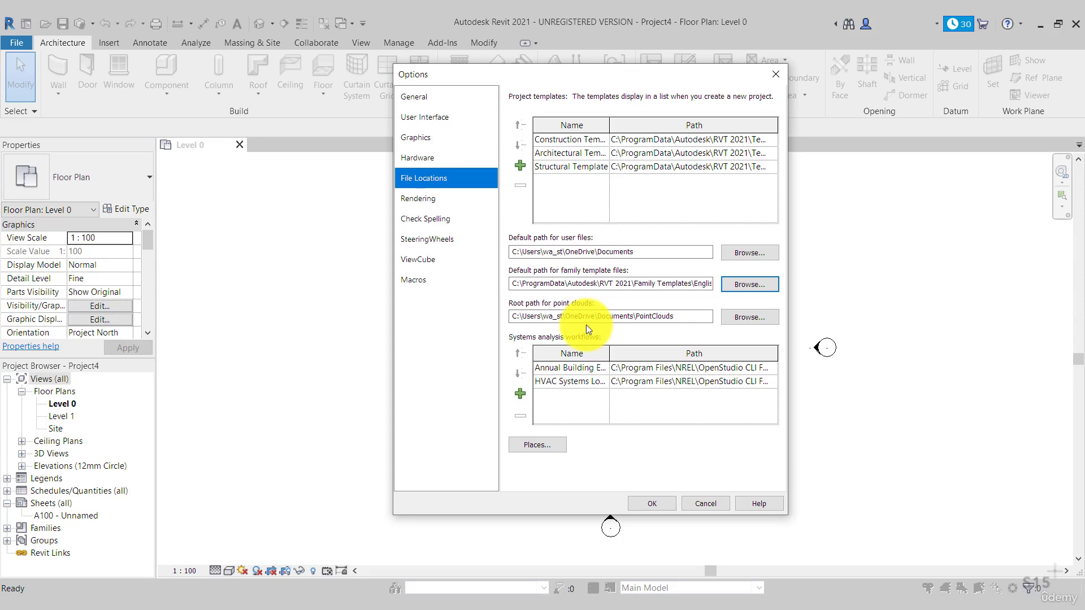
# View the contents of the Metric Library's folder in the library places and close the options without saving
pyautogui.click(537, 445)
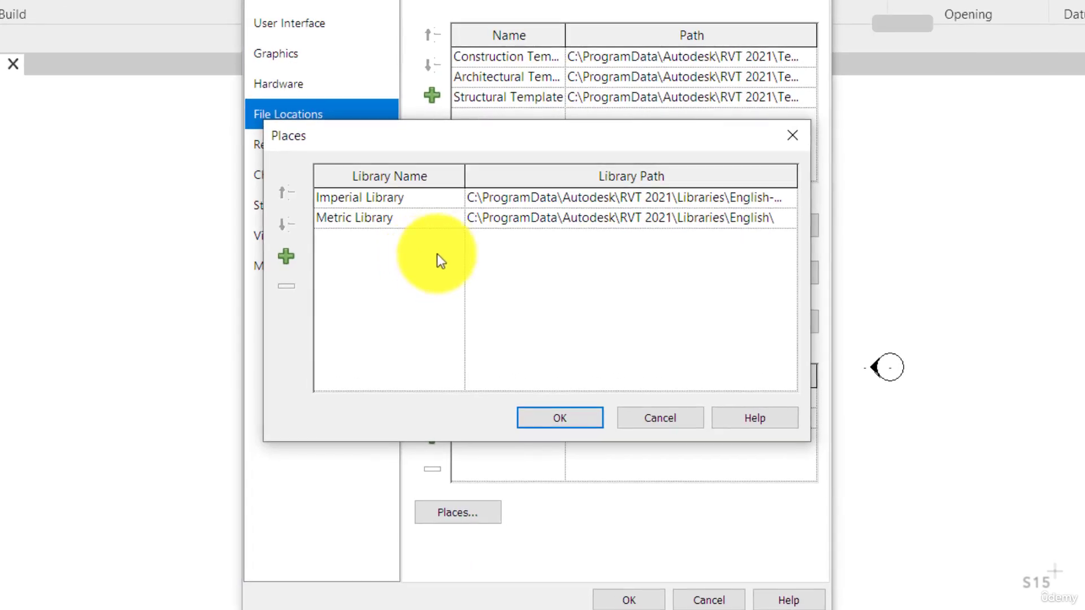
pyautogui.click(676, 220)
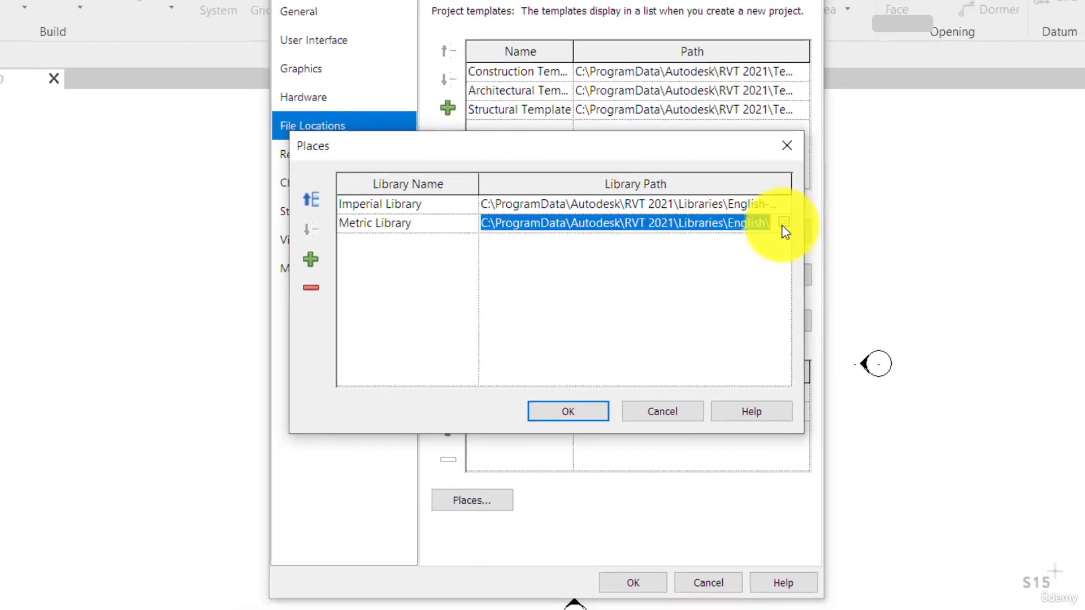
pyautogui.click(789, 218)
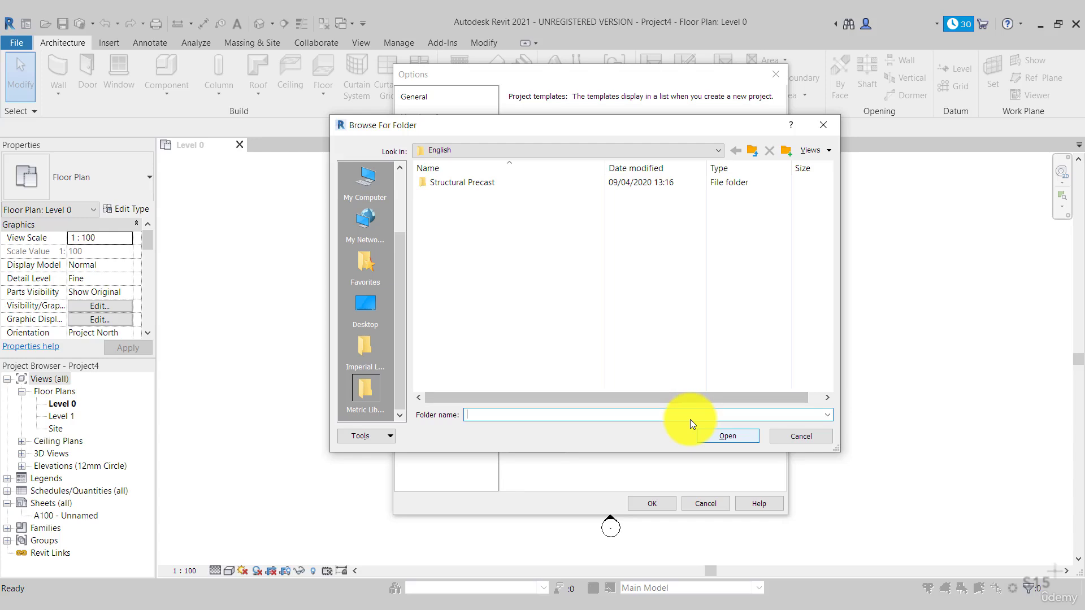
pyautogui.click(781, 435)
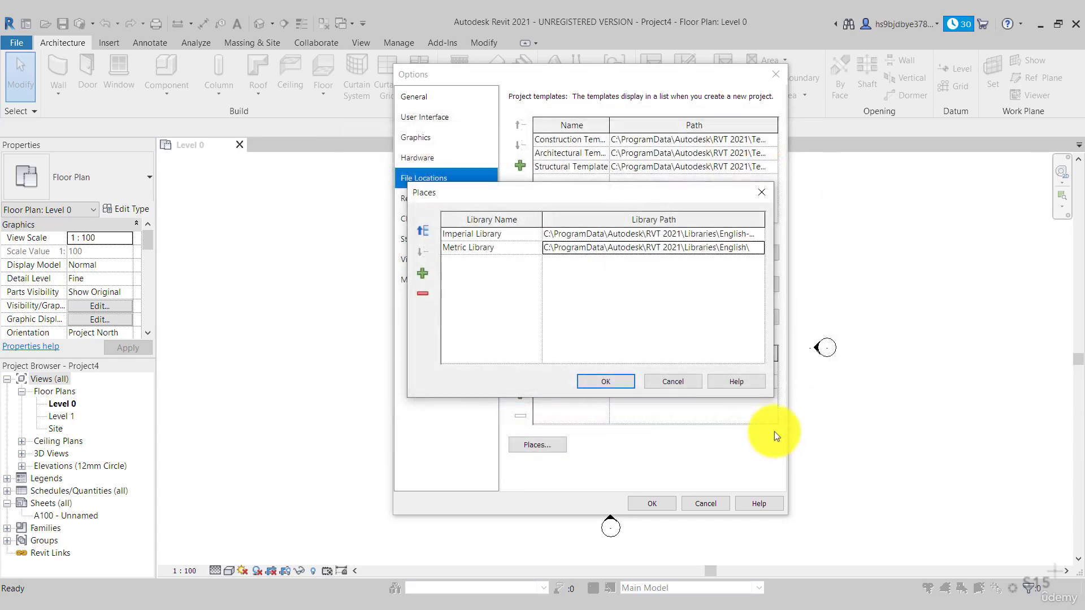
pyautogui.click(685, 381)
pyautogui.click(688, 504)
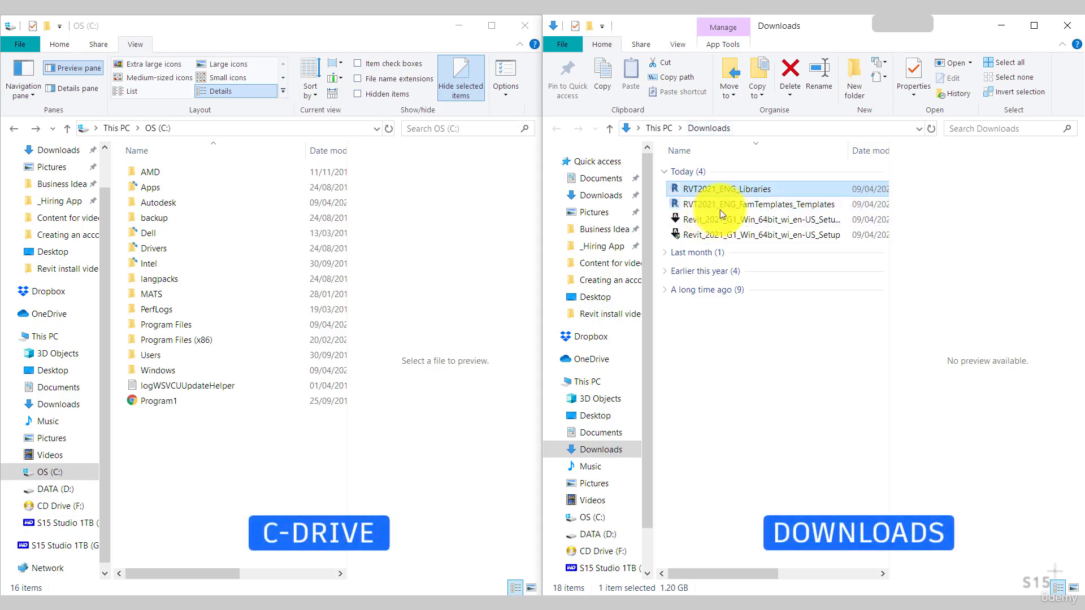
# Run RVT2021_ENG_Libraries from Downloads as administrator, allow it past SmartScreen and extract it to C:\ProgramData\Autodesk
pyautogui.rightClick(753, 190)
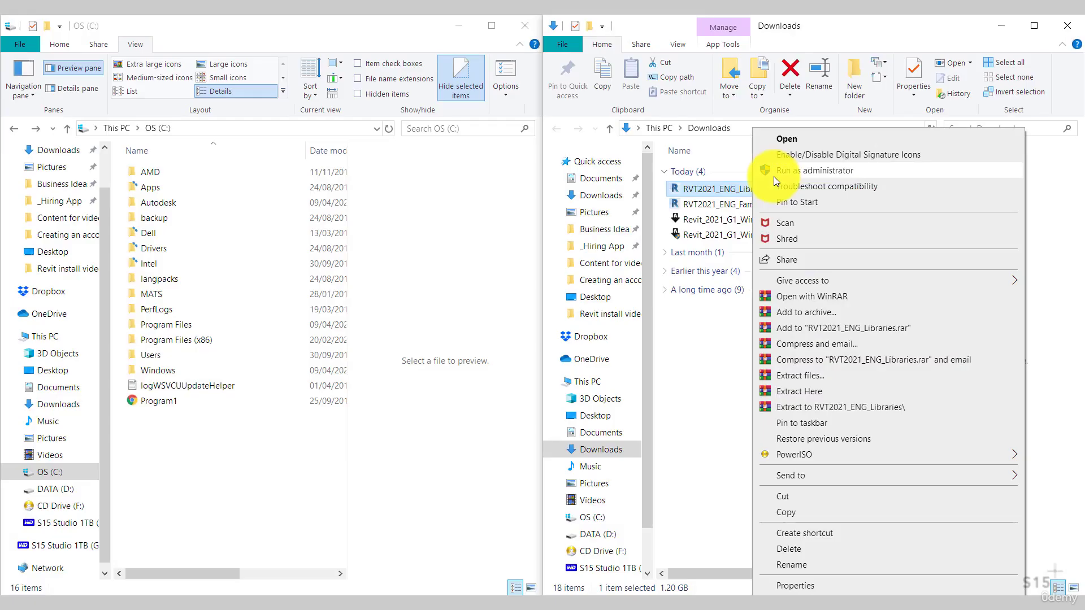
pyautogui.click(774, 171)
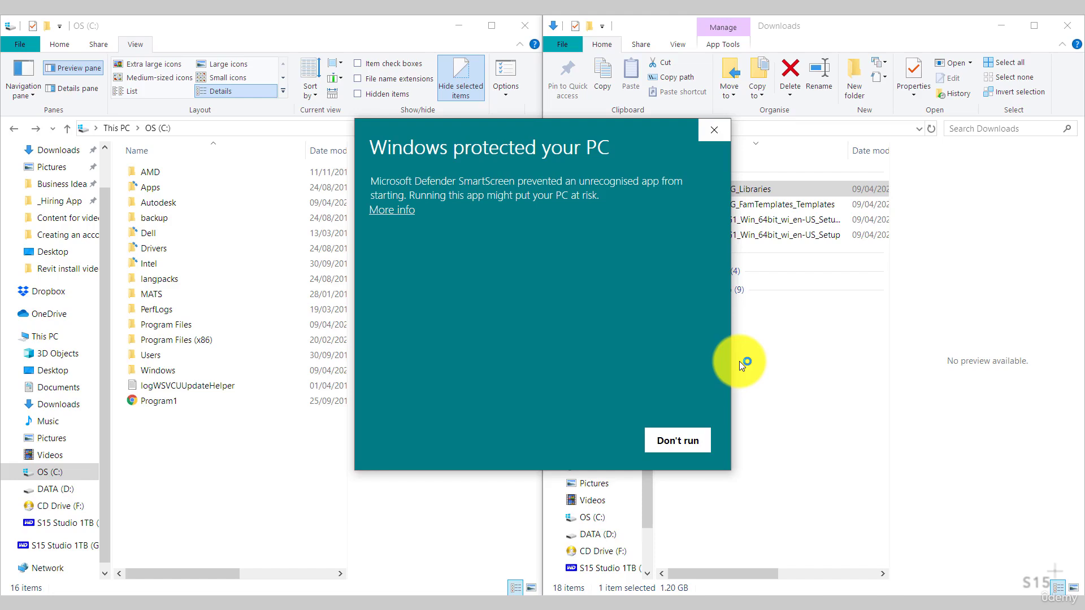
pyautogui.click(395, 210)
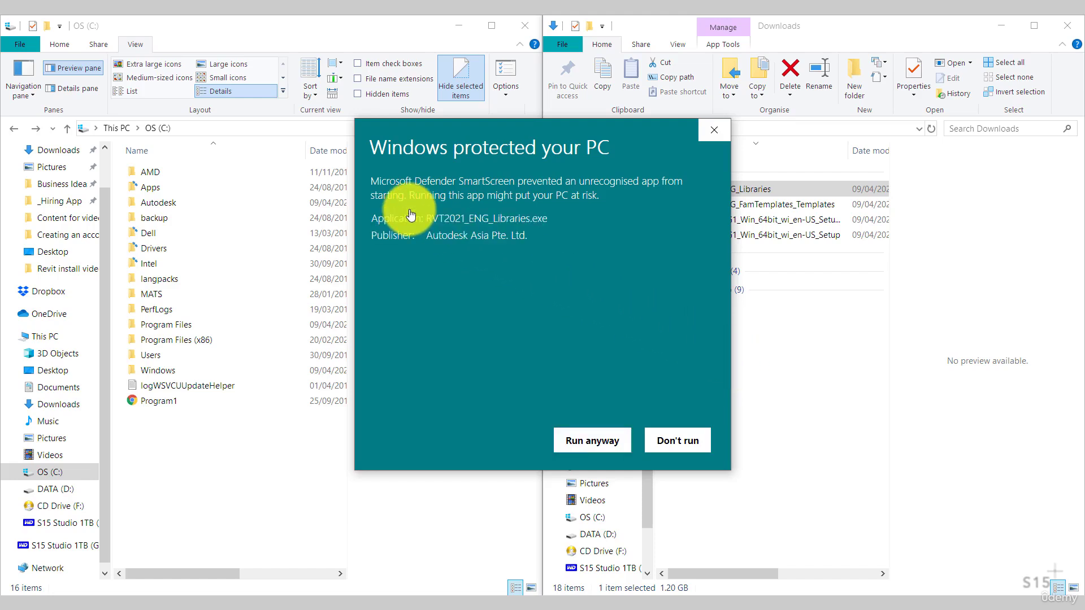
pyautogui.click(594, 441)
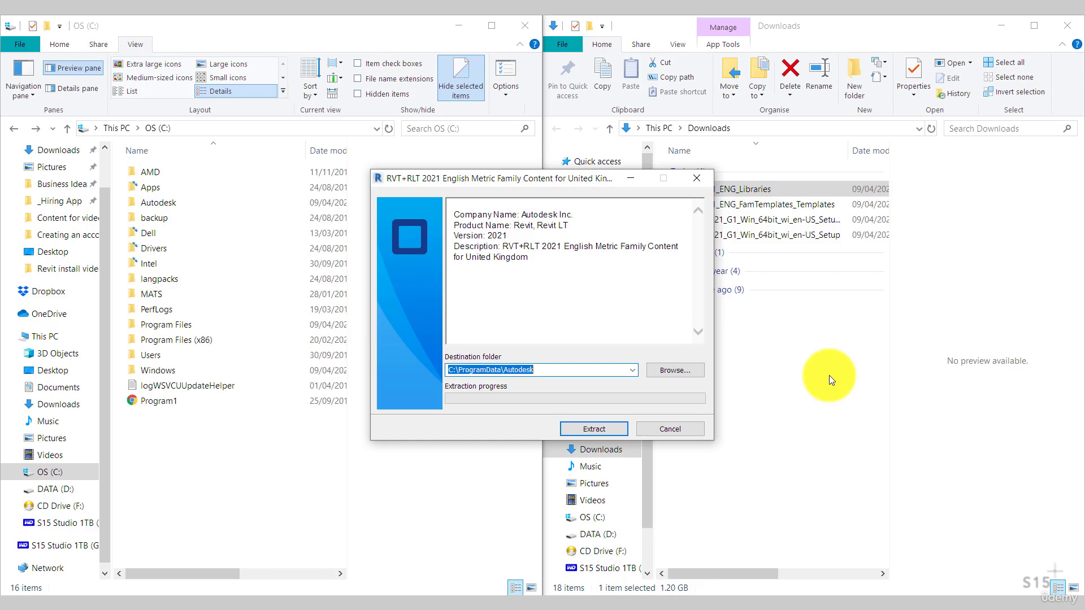
pyautogui.click(610, 427)
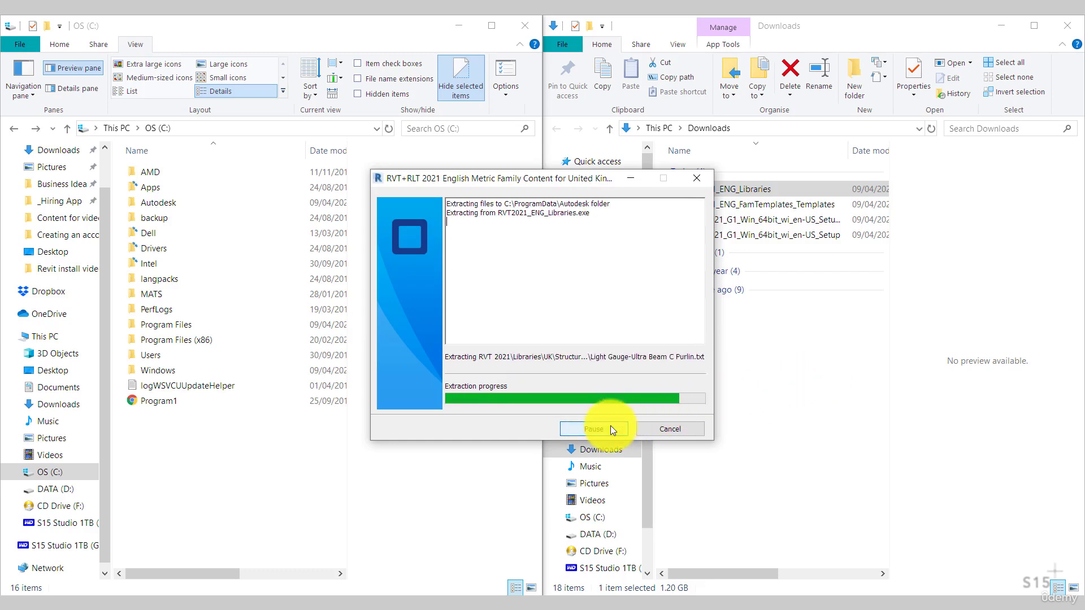
# Show the hidden items in the C: drive's File Explorer window
pyautogui.click(288, 491)
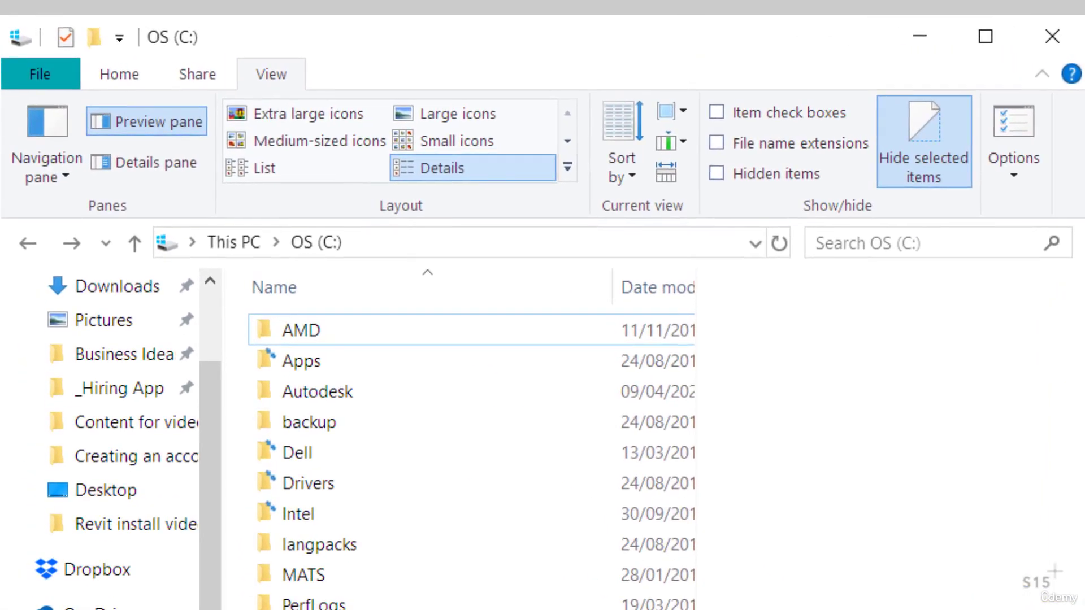
pyautogui.click(728, 172)
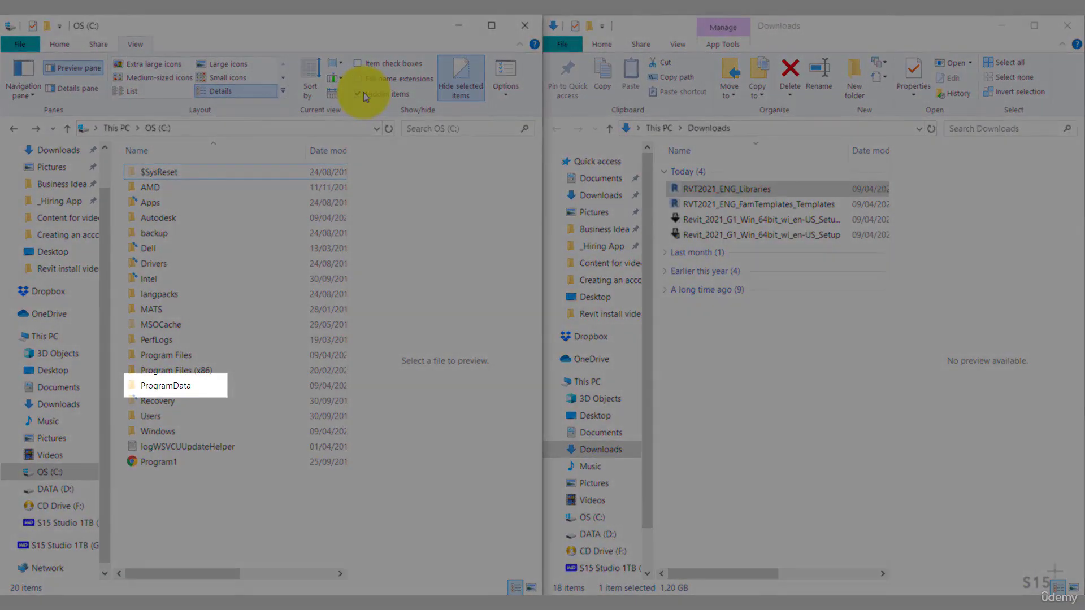
# Browse the extracted family content folders in C:\ProgramData\Autodesk\RLT 2021\Libraries\UK
pyautogui.doubleClick(178, 388)
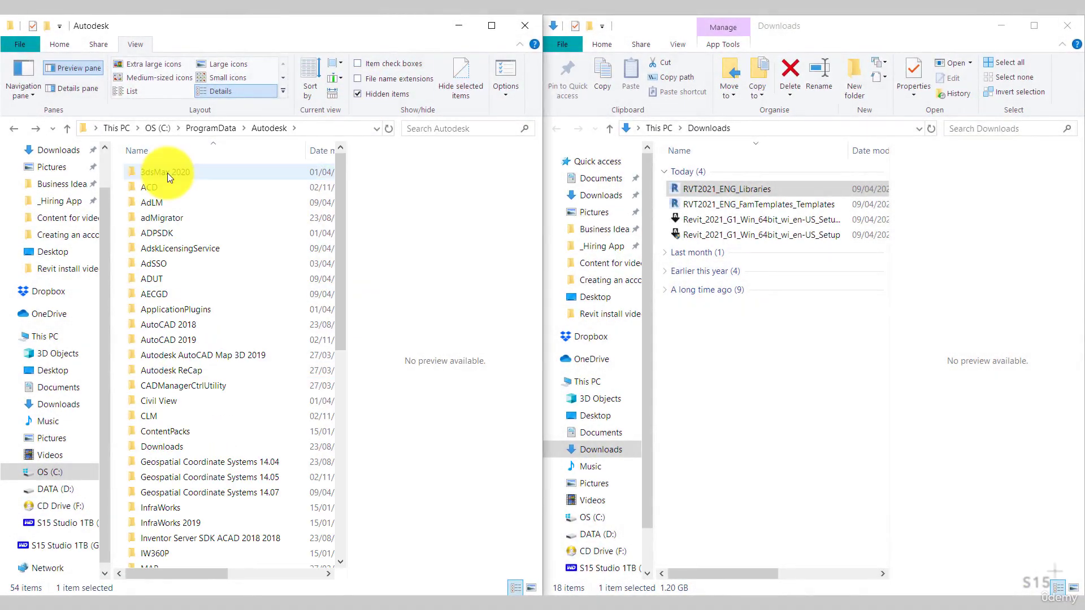
pyautogui.click(168, 174)
pyautogui.scroll(-5, 168, 174)
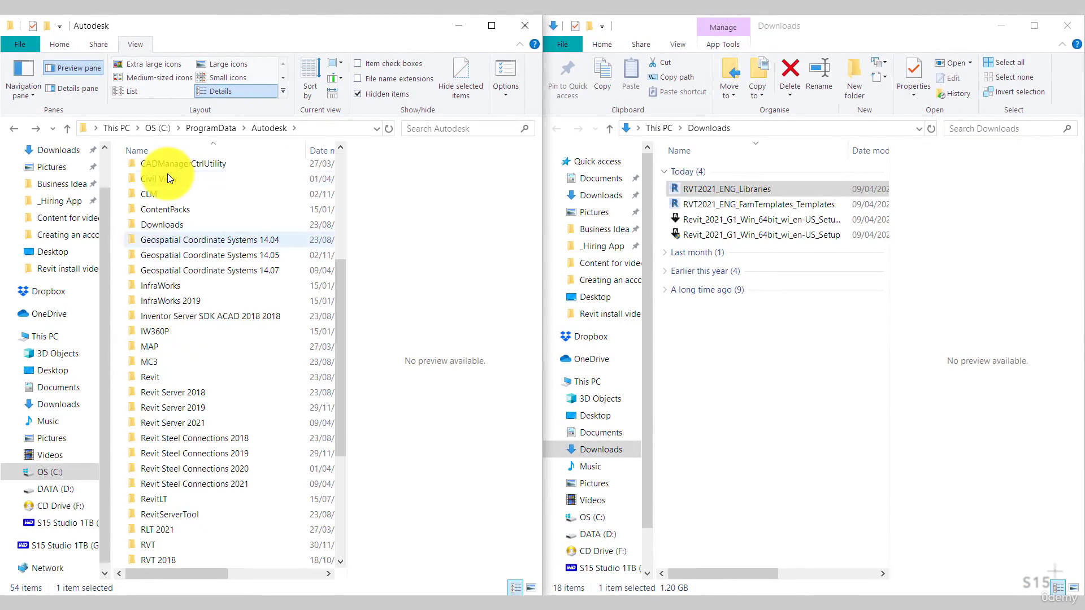
pyautogui.click(176, 531)
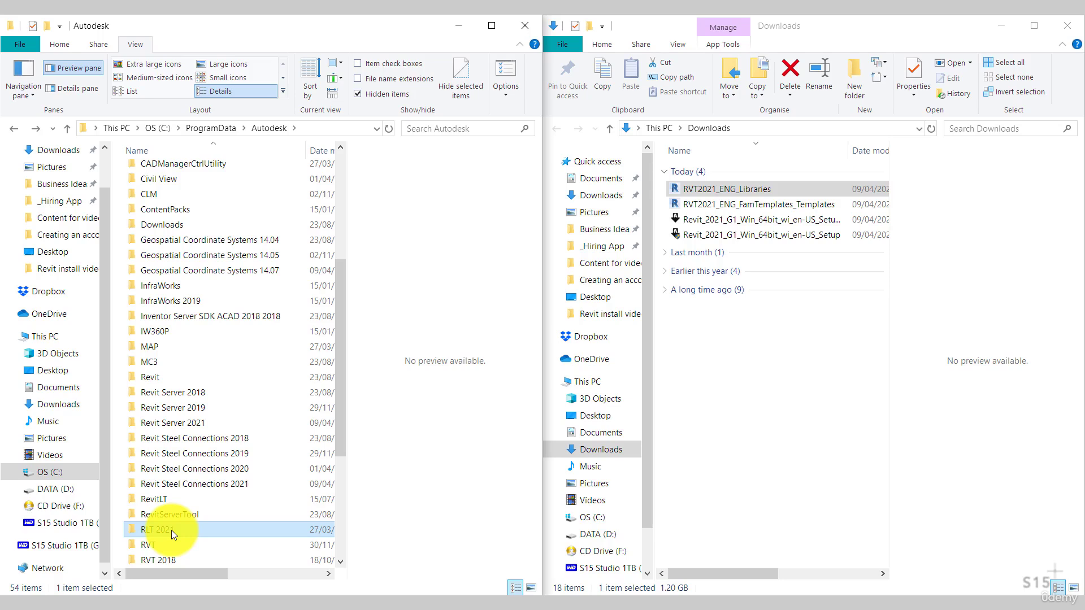
pyautogui.doubleClick(171, 530)
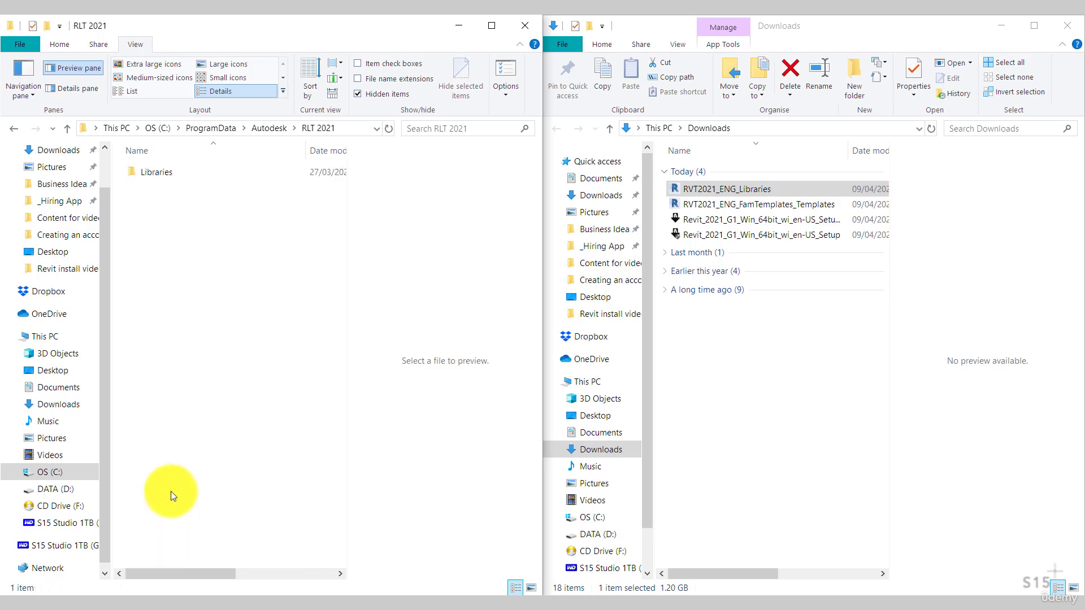
pyautogui.doubleClick(166, 172)
pyautogui.click(166, 173)
pyautogui.doubleClick(165, 172)
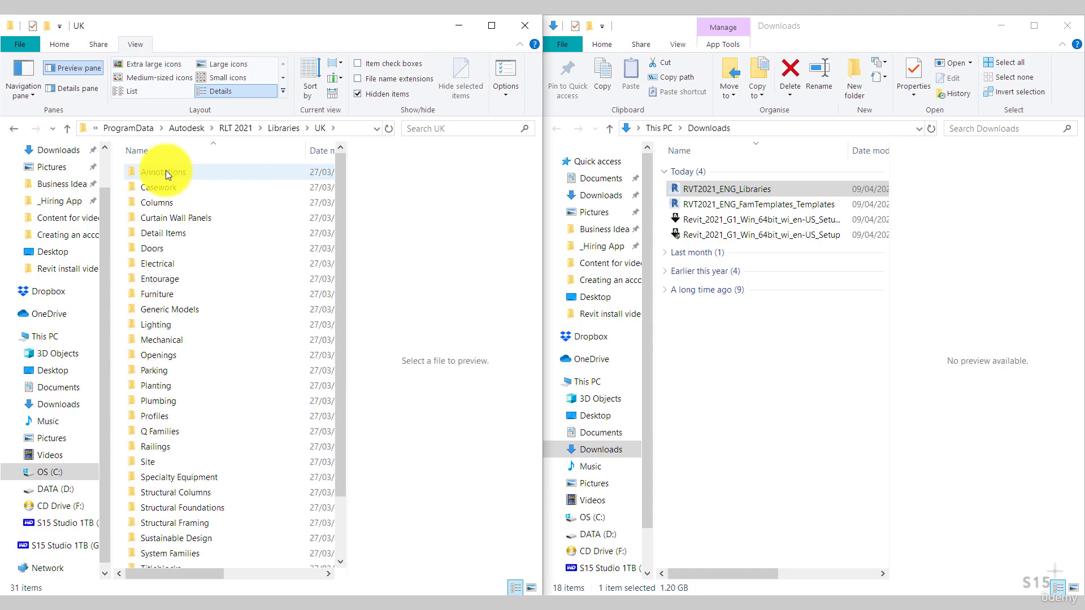
pyautogui.scroll(-2, 169, 215)
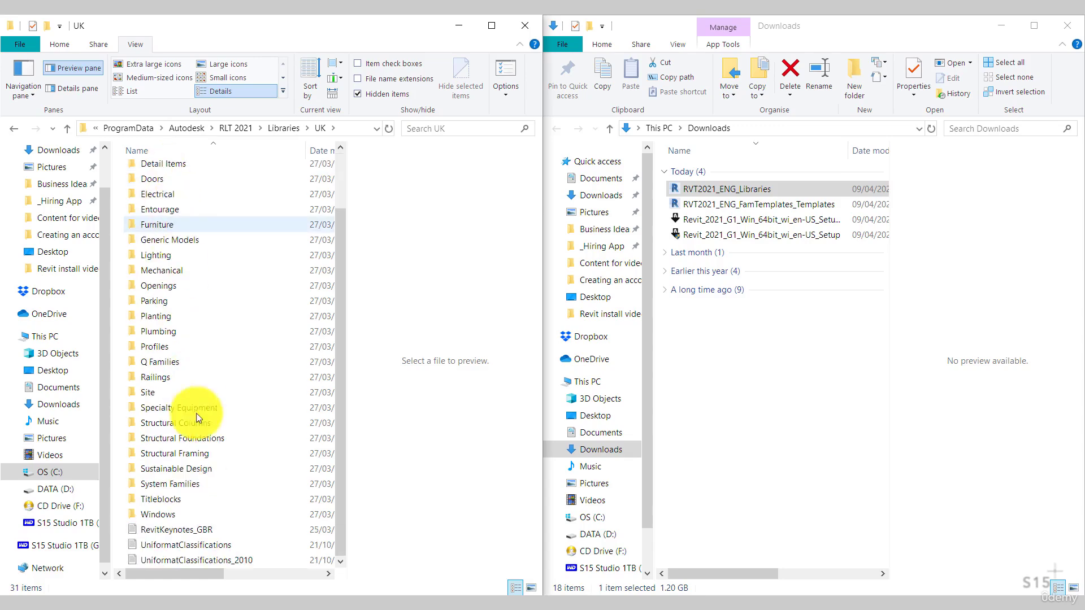
pyautogui.scroll(2, 208, 503)
pyautogui.hotkey('alt', 'Up')
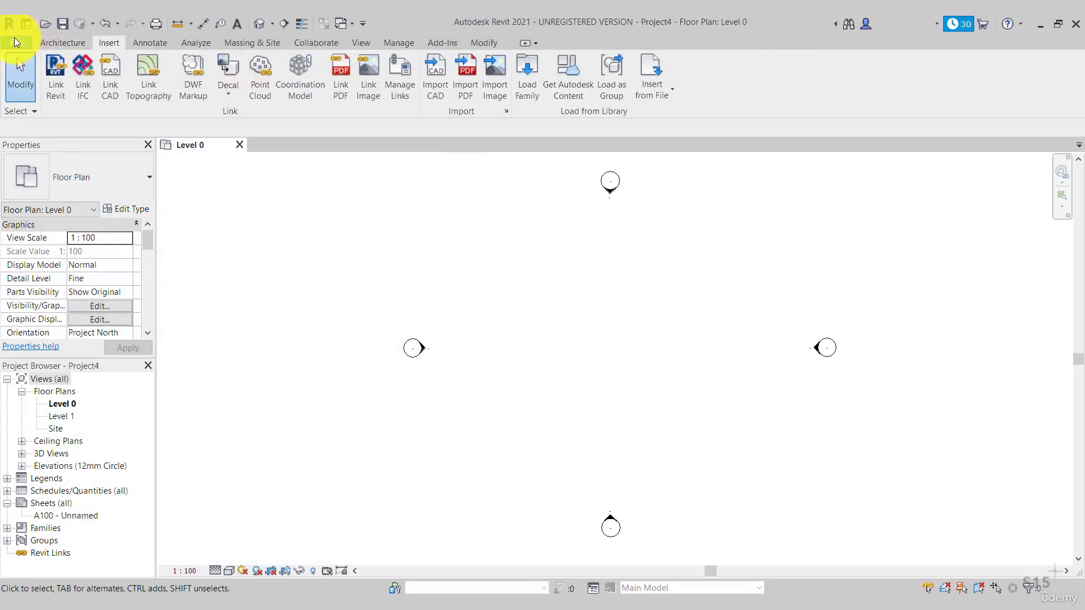
# Switch to Revit and remove the Imperial Library from the library places in the file location options
pyautogui.click(15, 41)
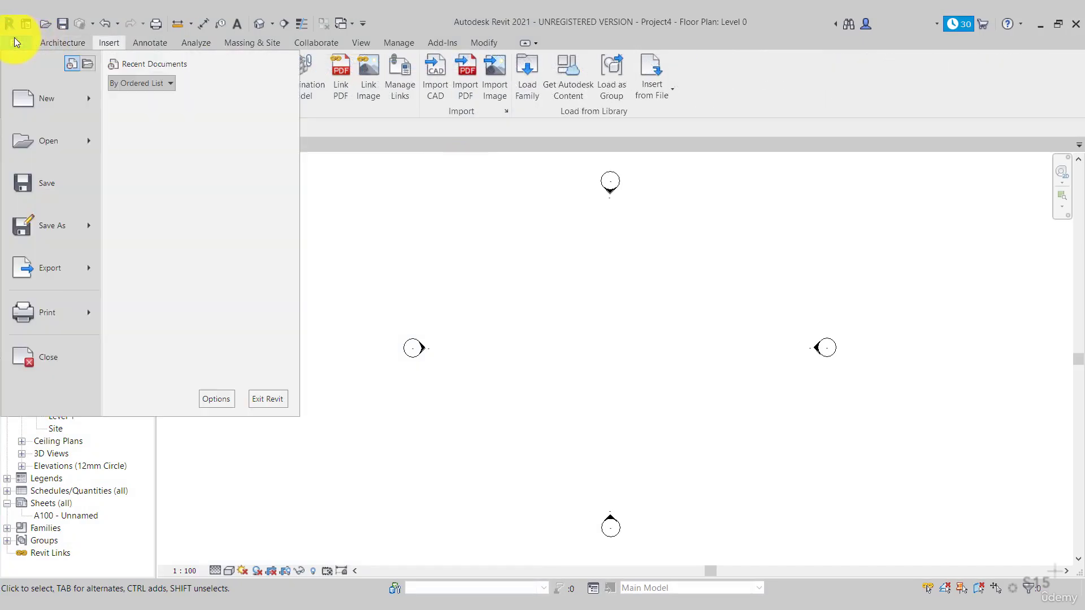
pyautogui.click(216, 399)
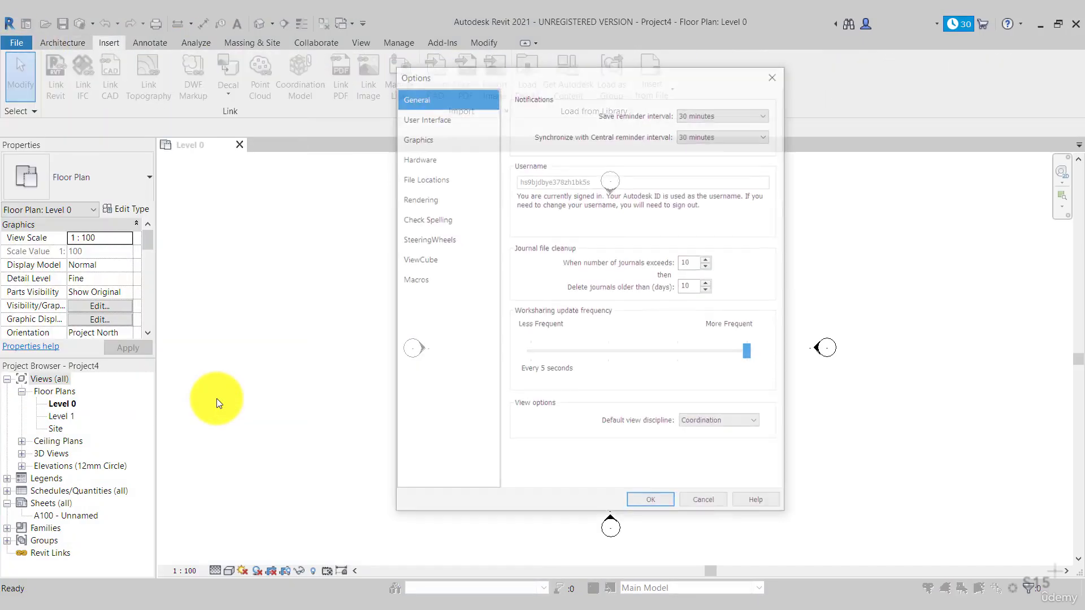
pyautogui.click(432, 178)
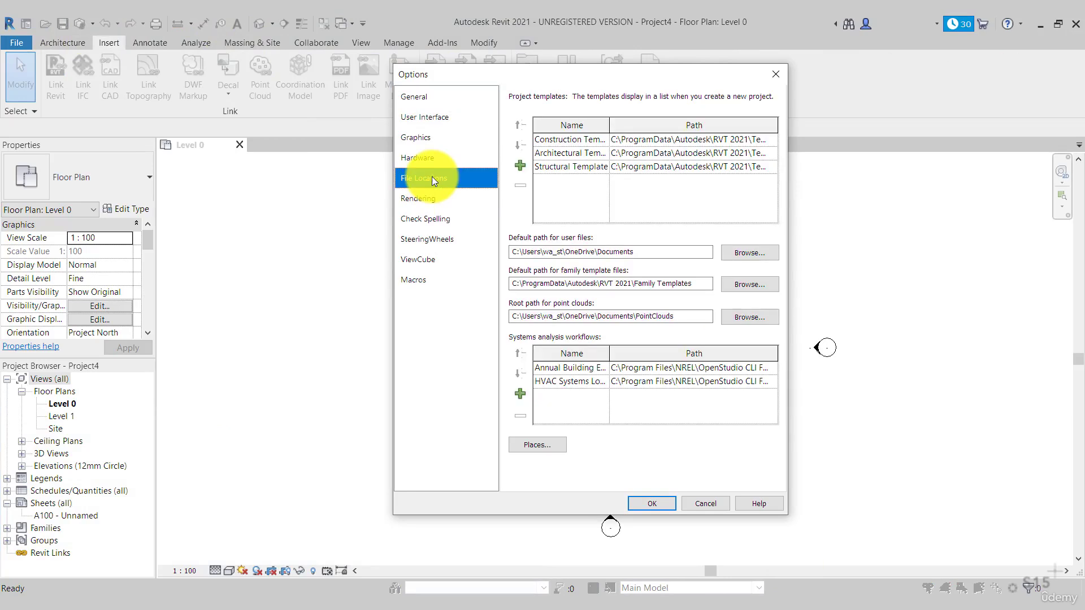
pyautogui.click(536, 442)
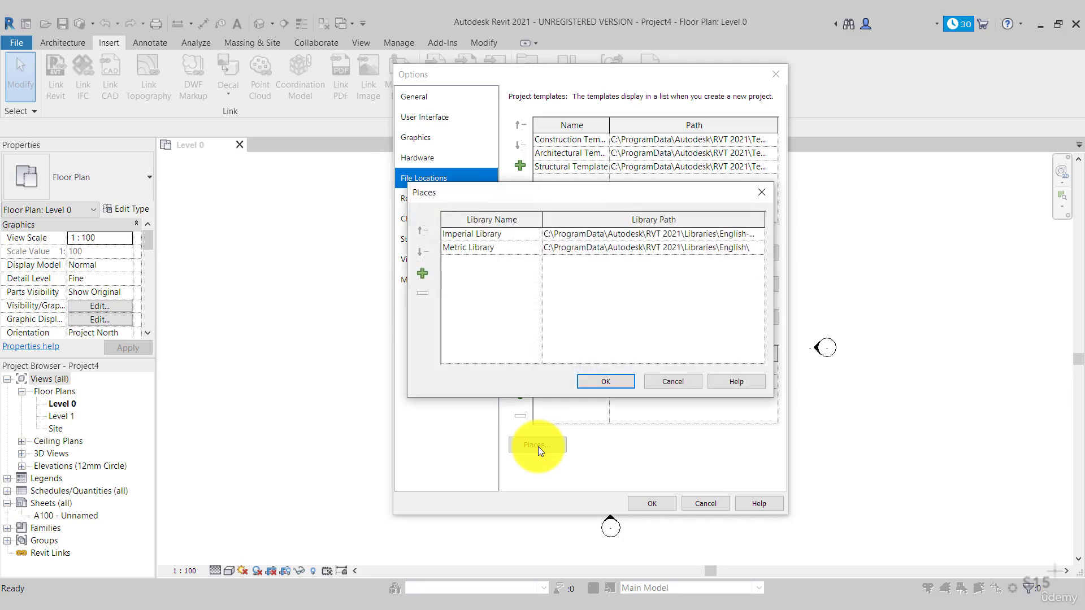
pyautogui.click(492, 232)
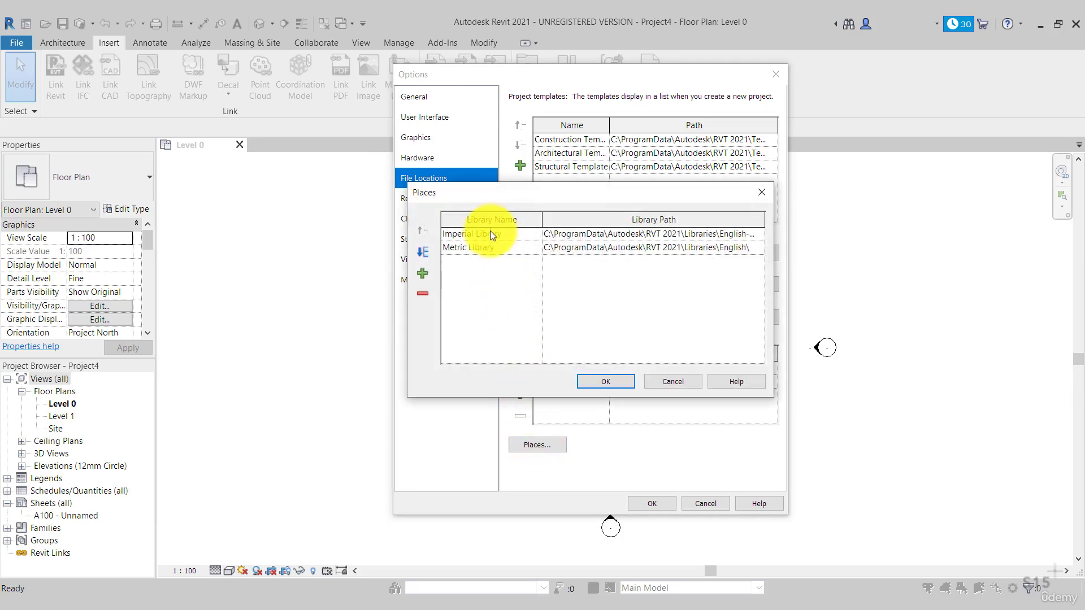
pyautogui.click(423, 293)
# Set the Metric Library path to C:\ProgramData\Autodesk\RLT 2021\Libraries\UK and save the options
pyautogui.click(589, 234)
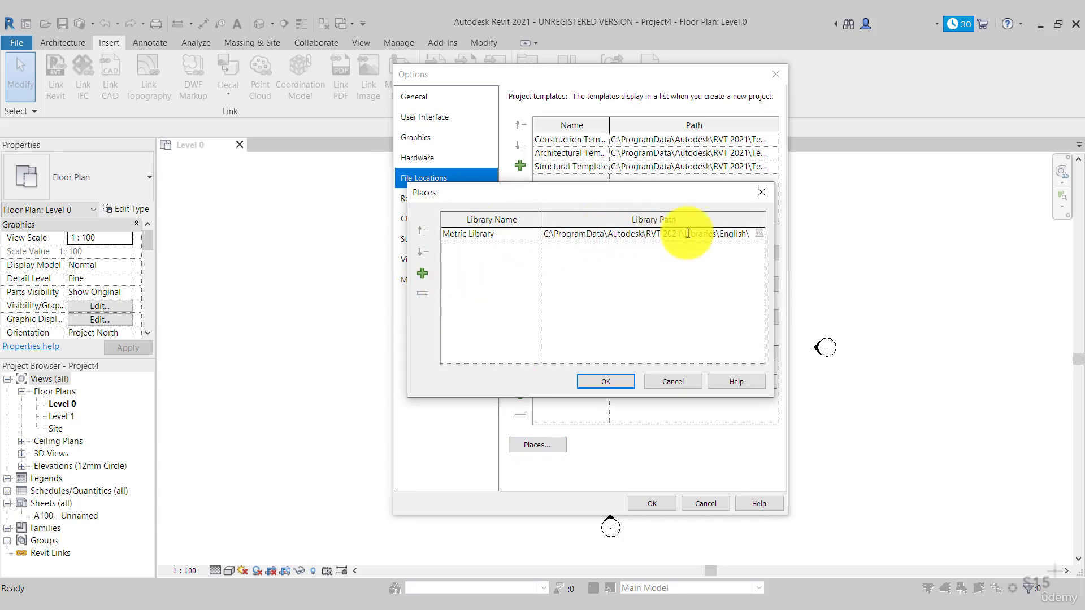
pyautogui.click(761, 235)
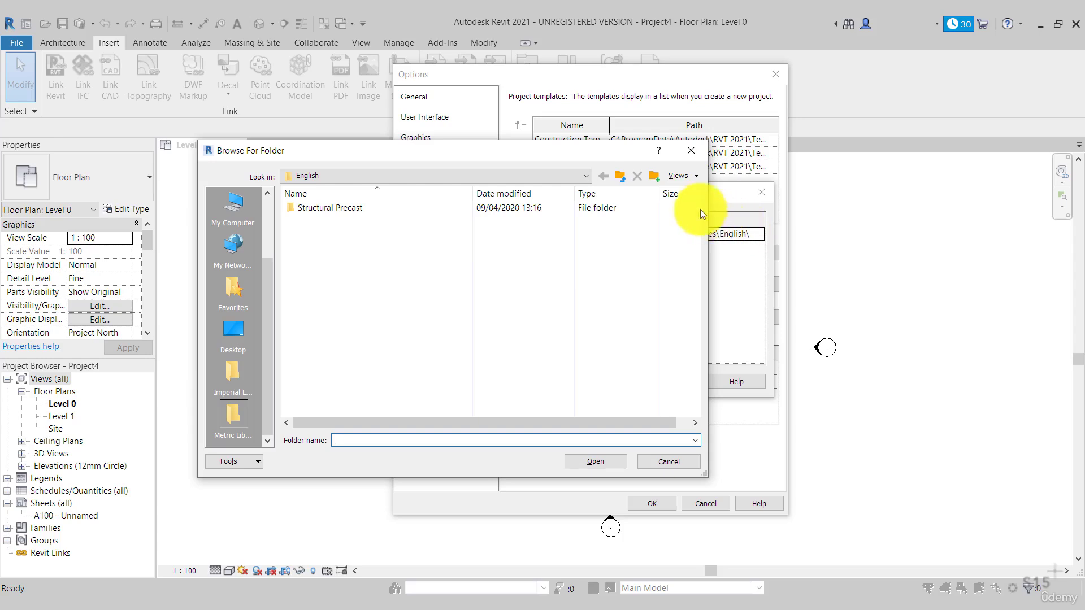
pyautogui.click(620, 176)
pyautogui.click(621, 176)
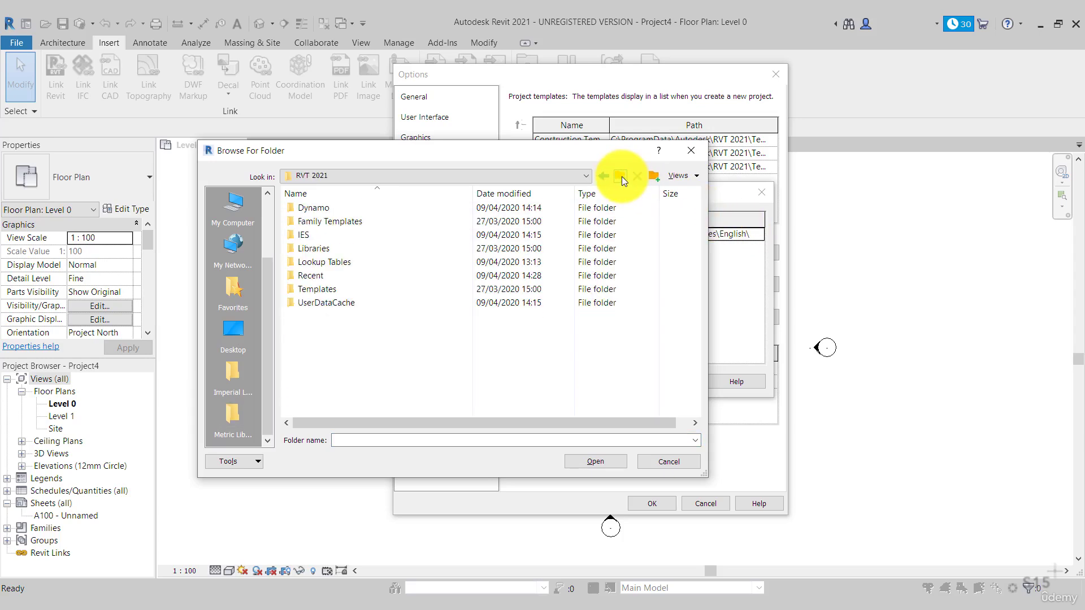
pyautogui.click(624, 177)
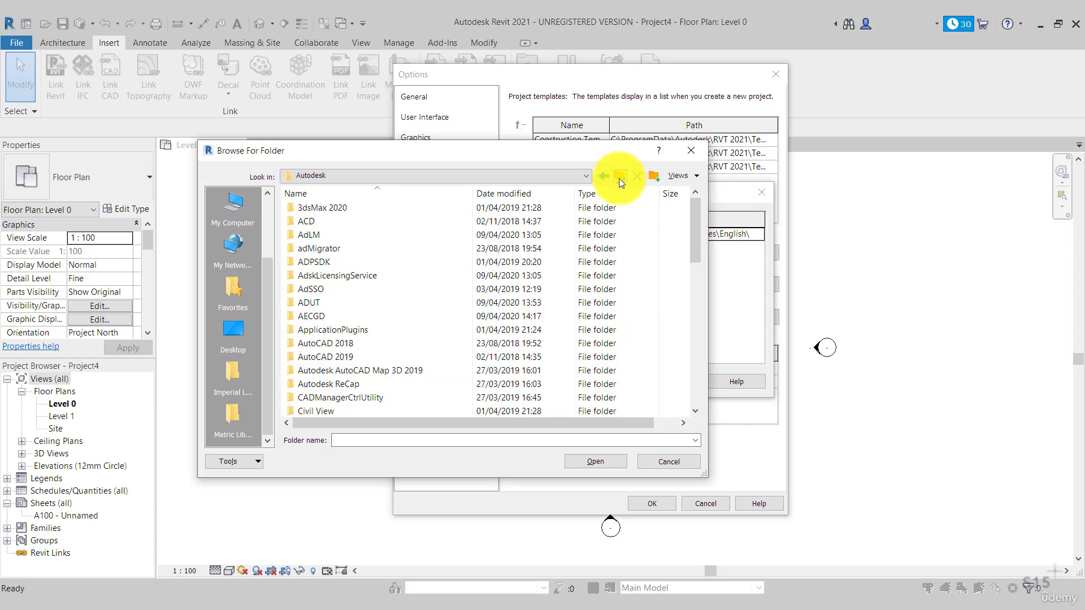
pyautogui.scroll(-4, 375, 270)
pyautogui.scroll(-4, 375, 270)
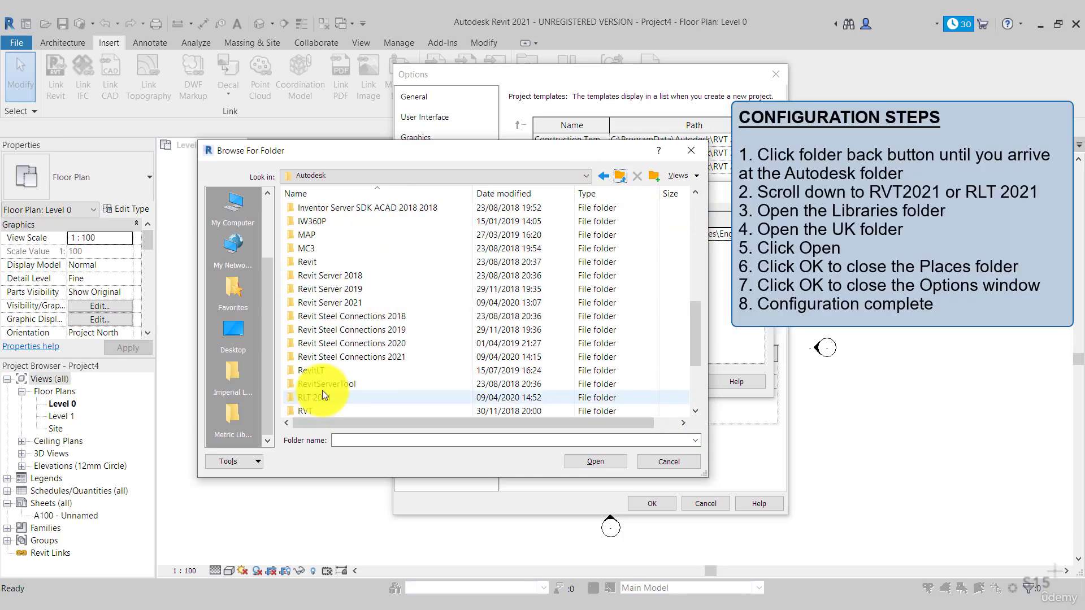
pyautogui.doubleClick(323, 396)
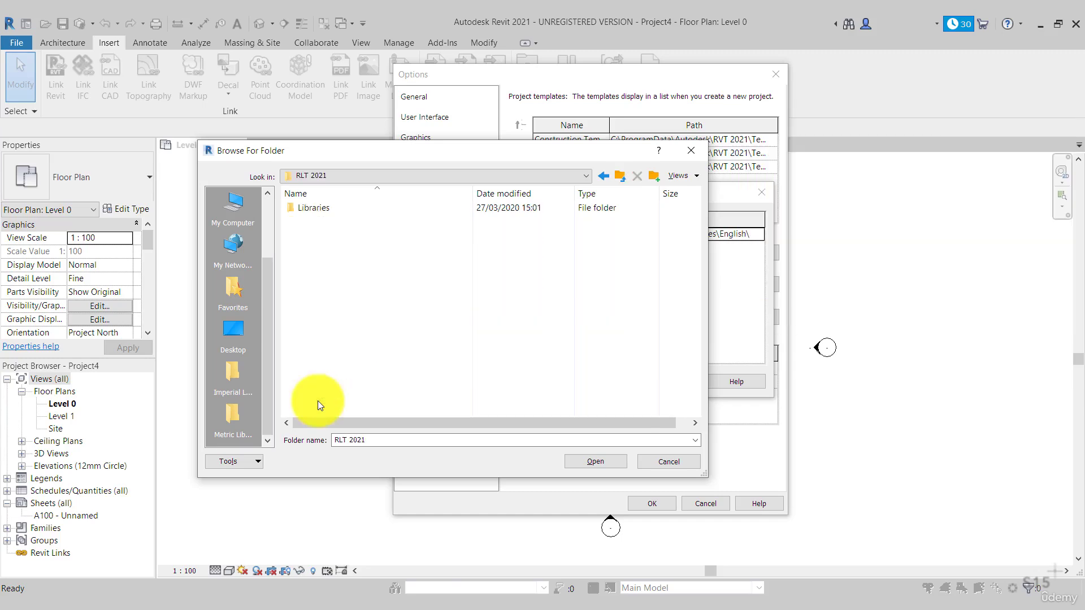
pyautogui.click(334, 210)
pyautogui.doubleClick(334, 209)
pyautogui.doubleClick(333, 209)
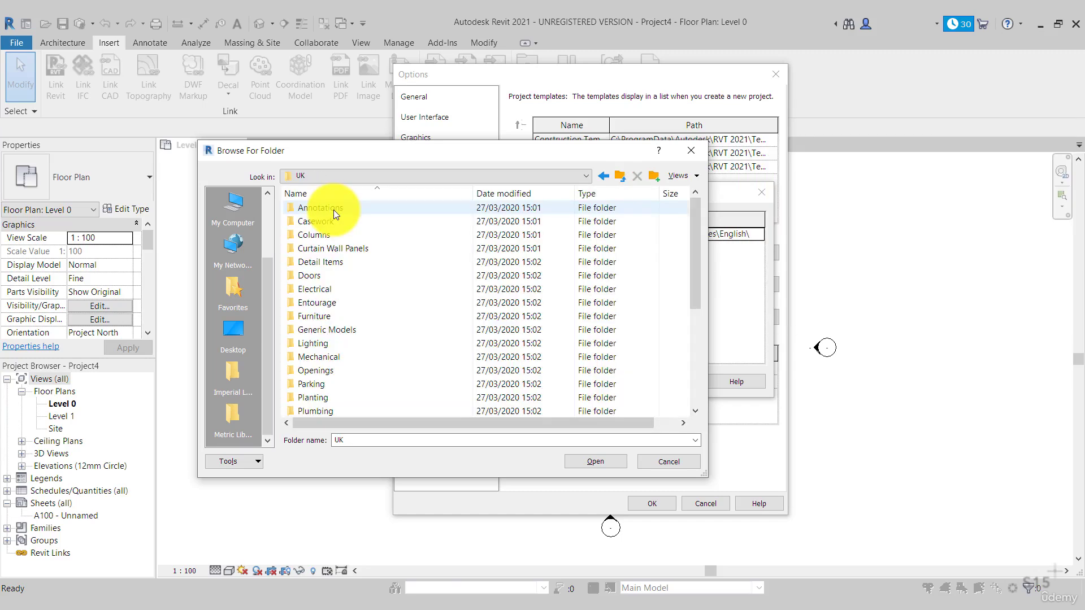
pyautogui.click(583, 461)
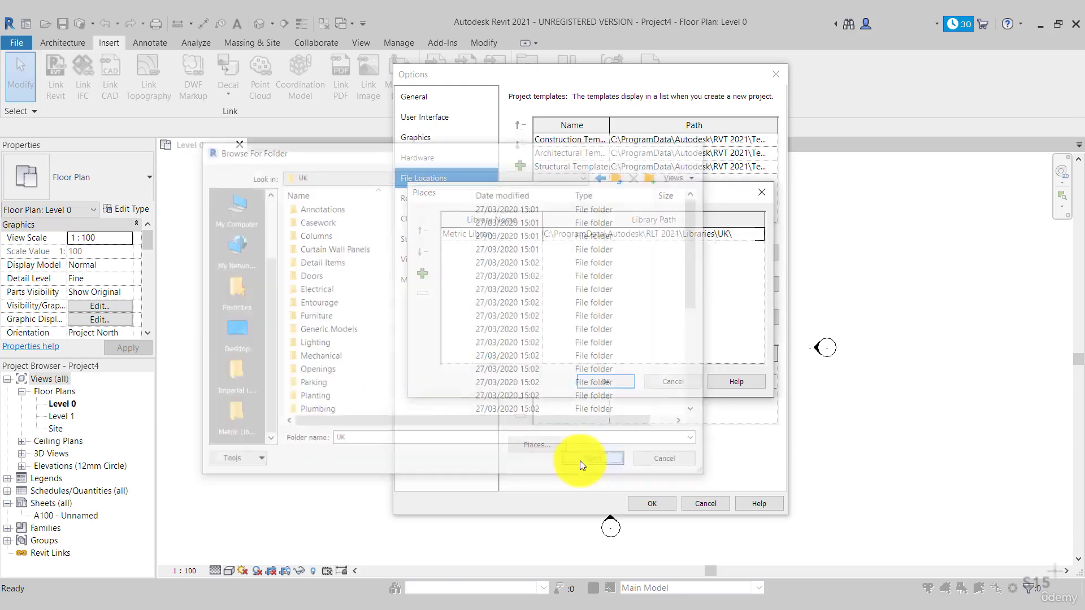
pyautogui.click(620, 382)
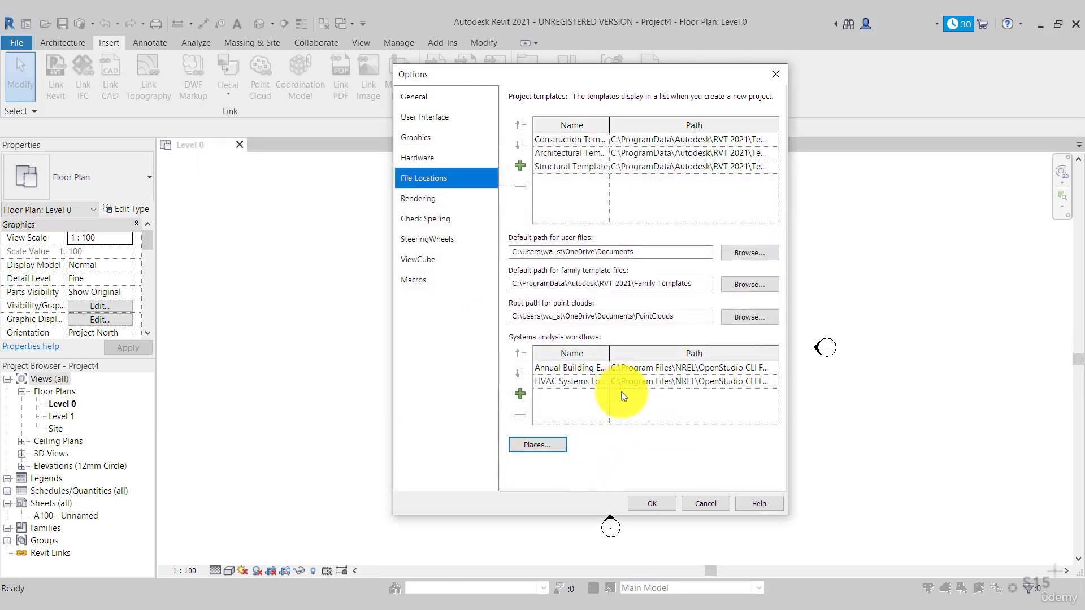
pyautogui.click(649, 503)
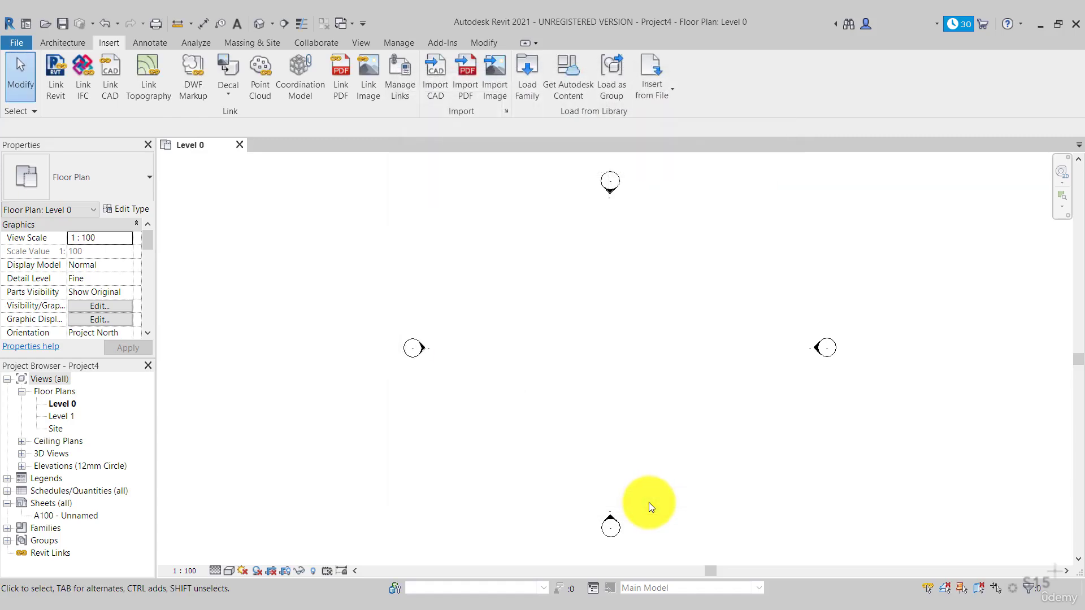
# Check the family folders offered by Load Family and cancel without loading any
pyautogui.click(524, 90)
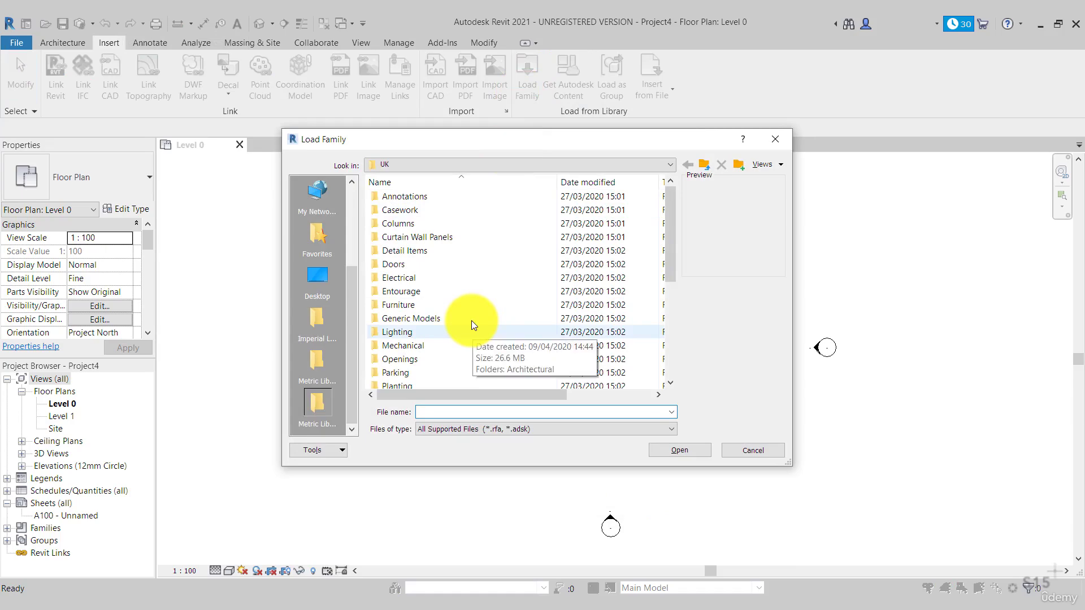
pyautogui.scroll(-5, 473, 323)
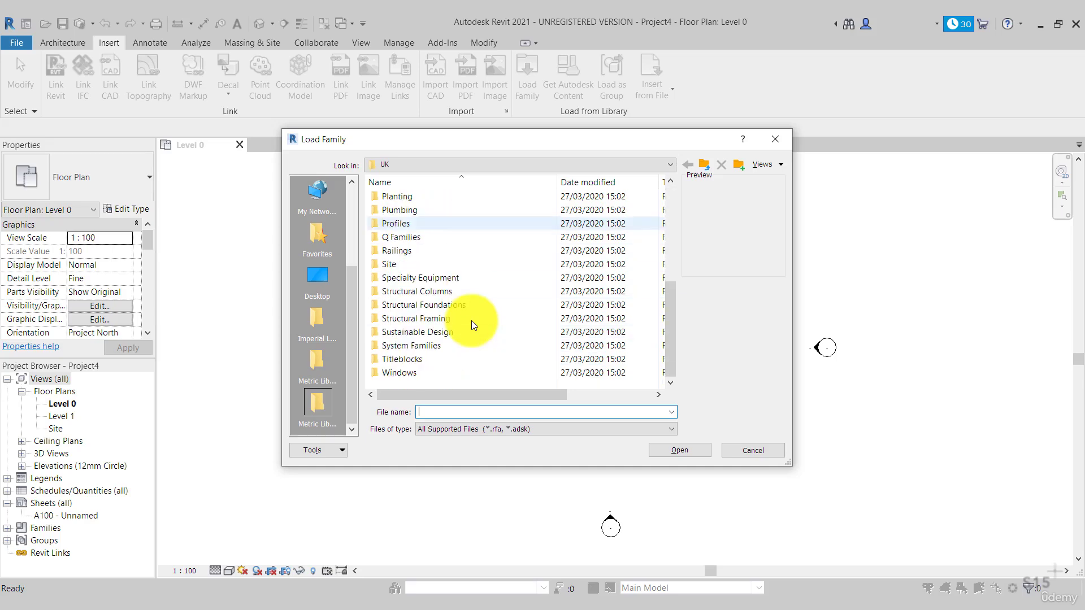
pyautogui.click(738, 451)
# Close the open project without saving its changes
pyautogui.click(149, 43)
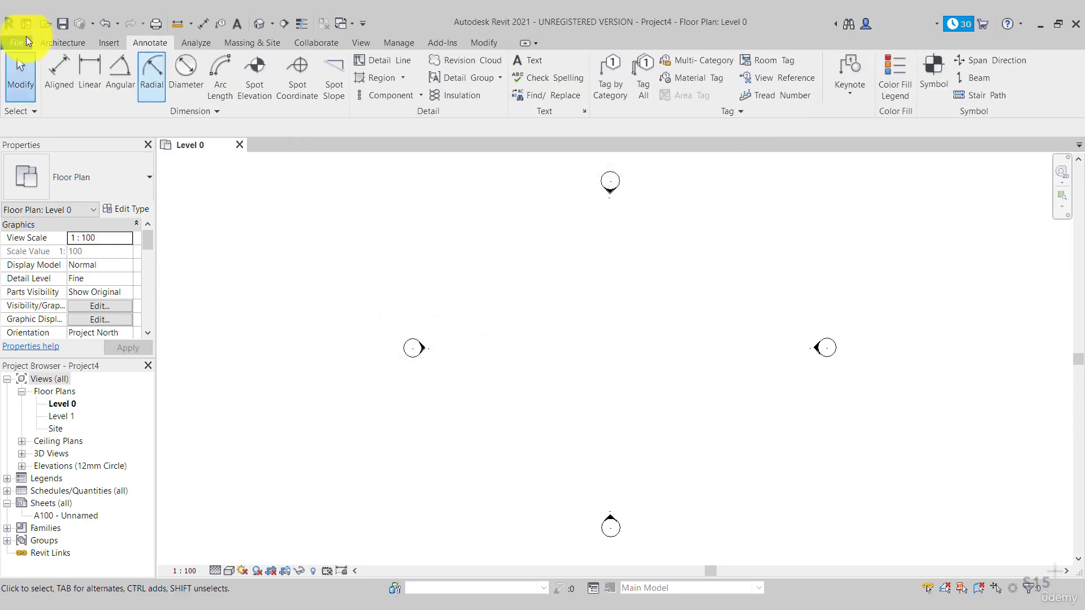
pyautogui.click(240, 146)
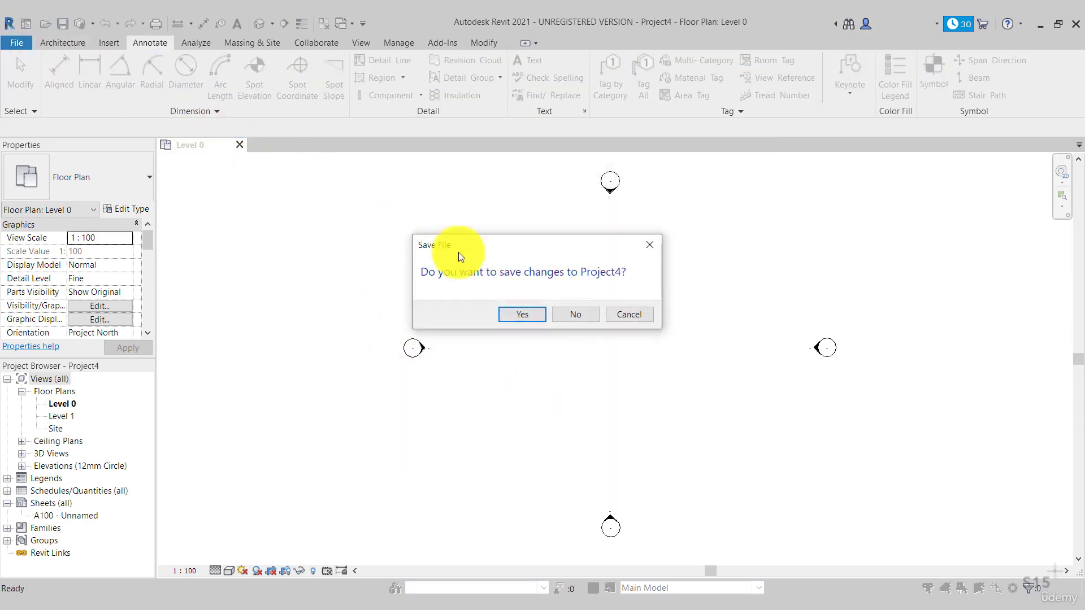
pyautogui.click(589, 317)
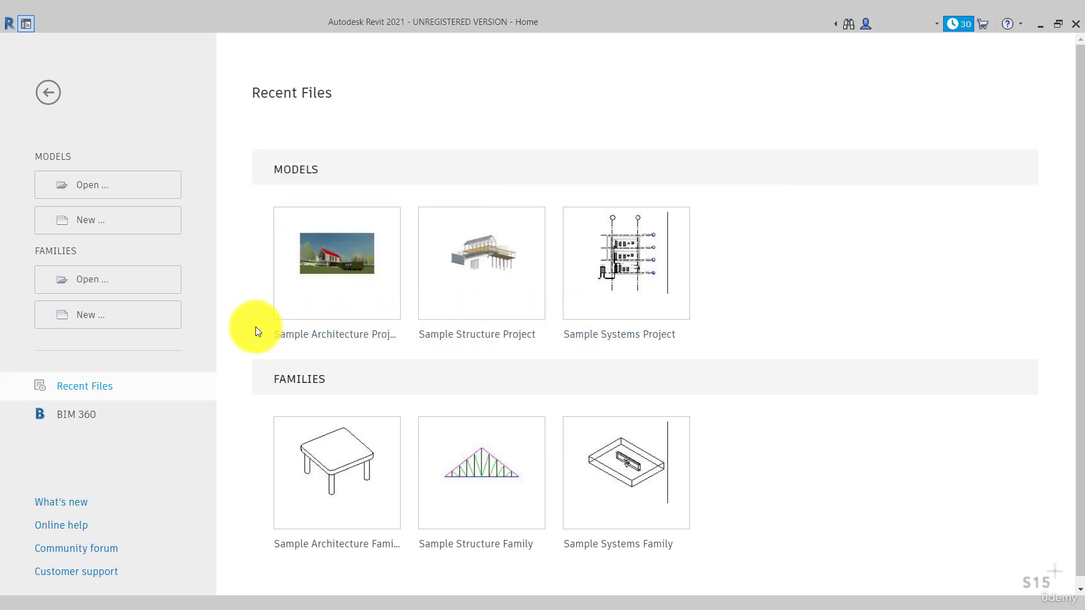
# Create a new project based on the Architectural Template
pyautogui.click(121, 222)
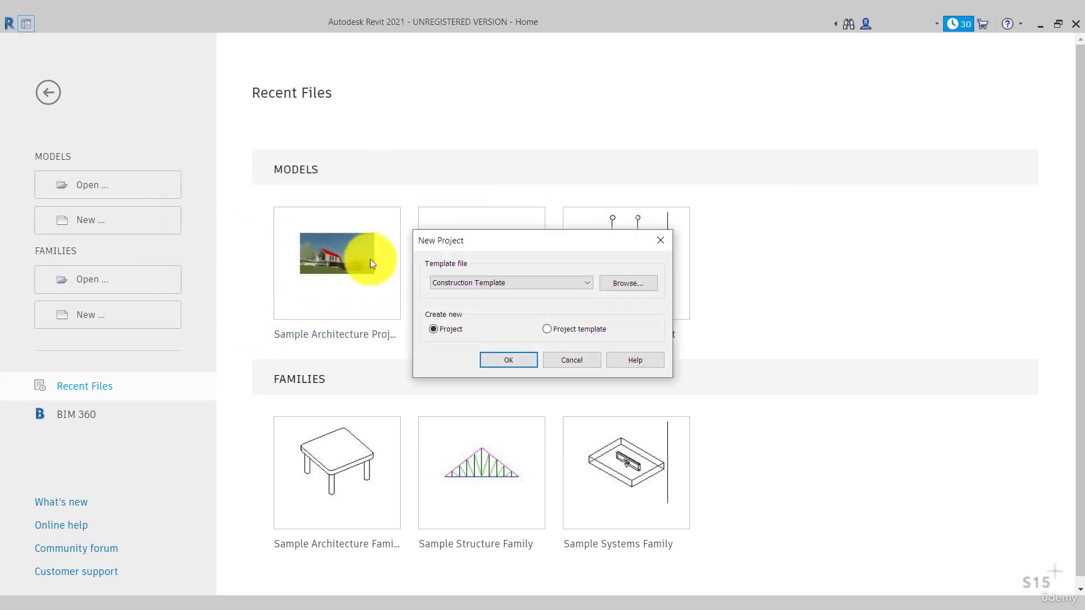
pyautogui.click(514, 285)
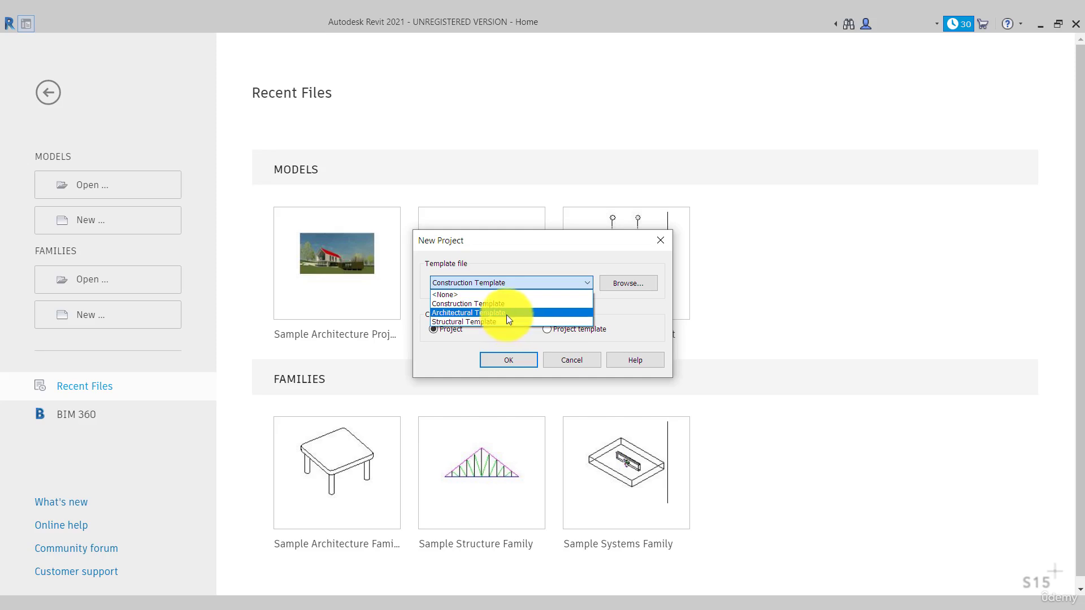
pyautogui.click(507, 313)
pyautogui.click(507, 361)
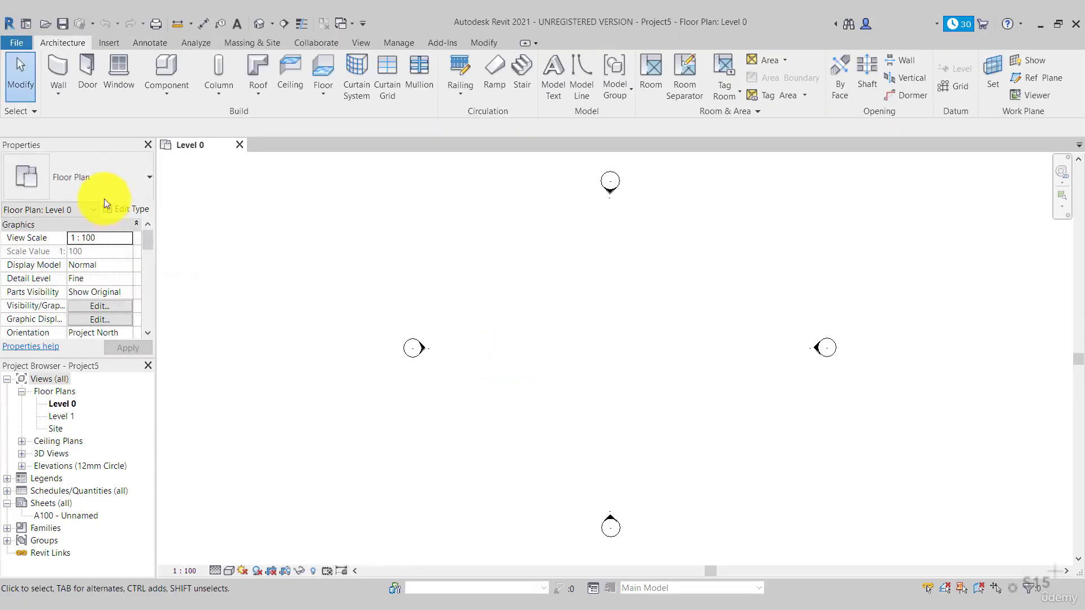
# View the basic wall types available in the new project and leave the Wall command
pyautogui.click(62, 68)
pyautogui.click(144, 172)
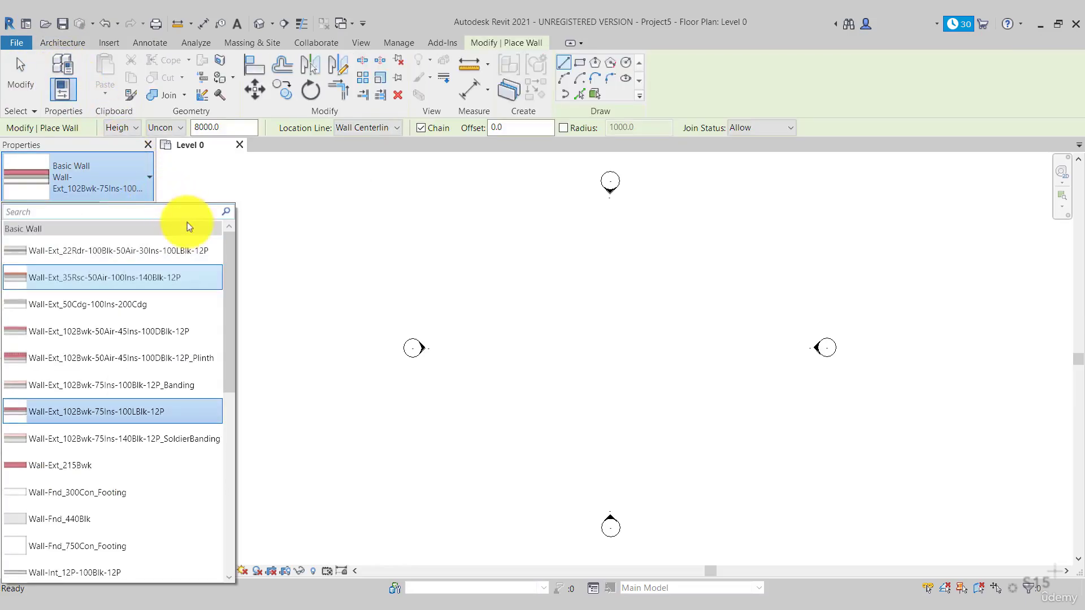
pyautogui.moveTo(229, 272)
pyautogui.mouseDown()
pyautogui.moveTo(222, 405)
pyautogui.moveTo(225, 251)
pyautogui.mouseUp()
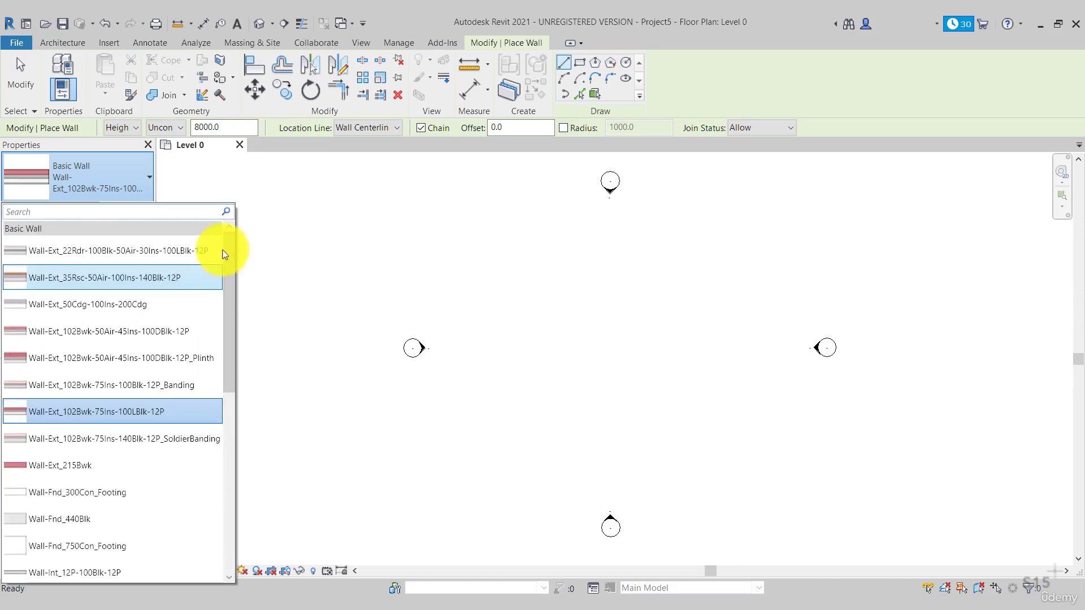
pyautogui.press('Escape')
pyautogui.press('Escape')
# View the project's door types, browse the library's External Doors families, and leave the Door command without loading anything
pyautogui.click(92, 76)
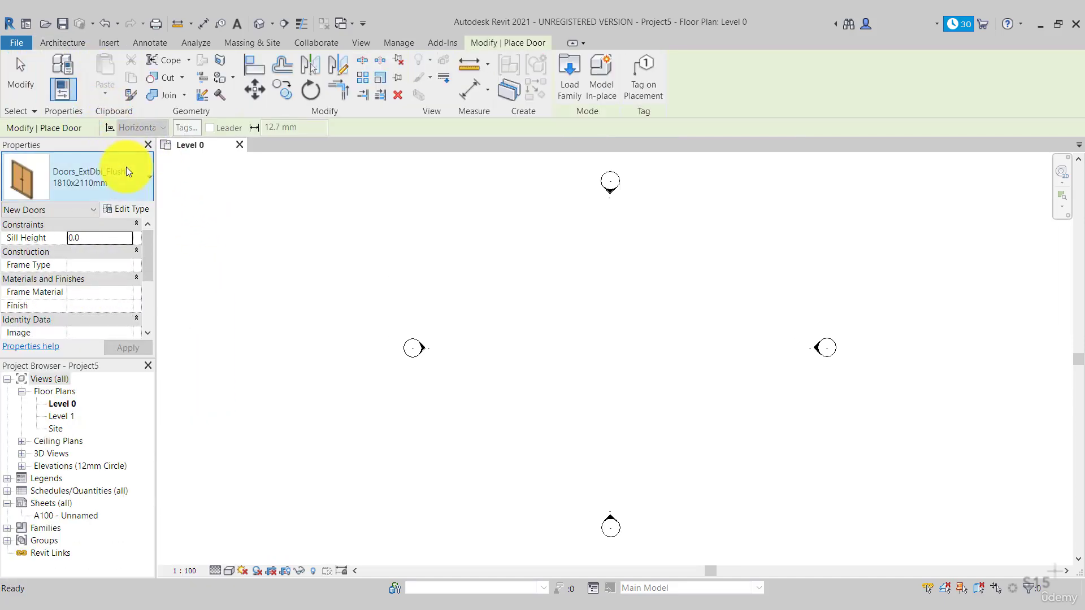
pyautogui.click(127, 170)
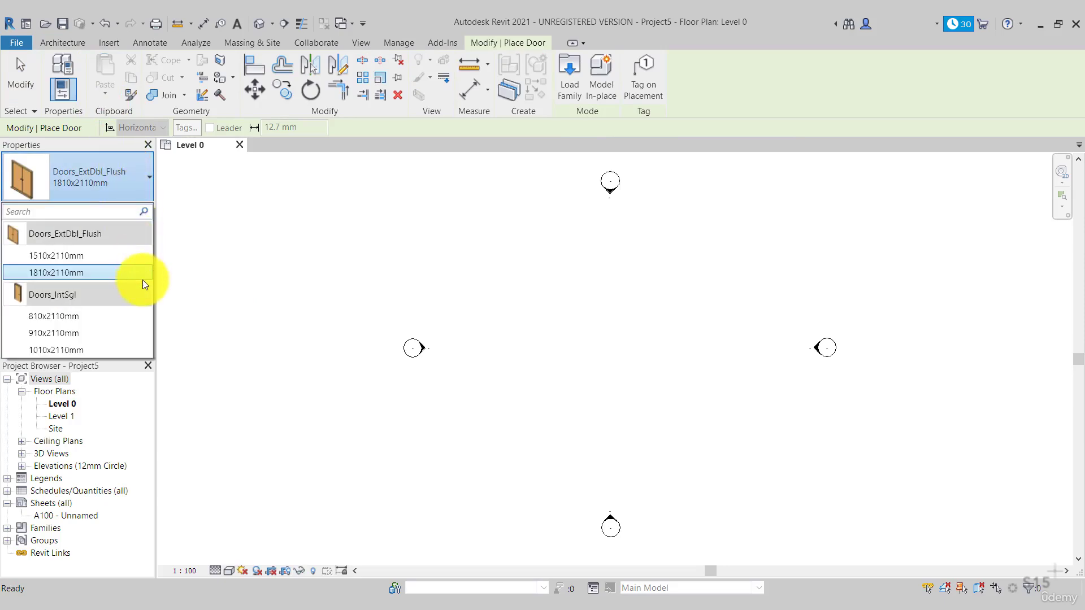
pyautogui.click(565, 84)
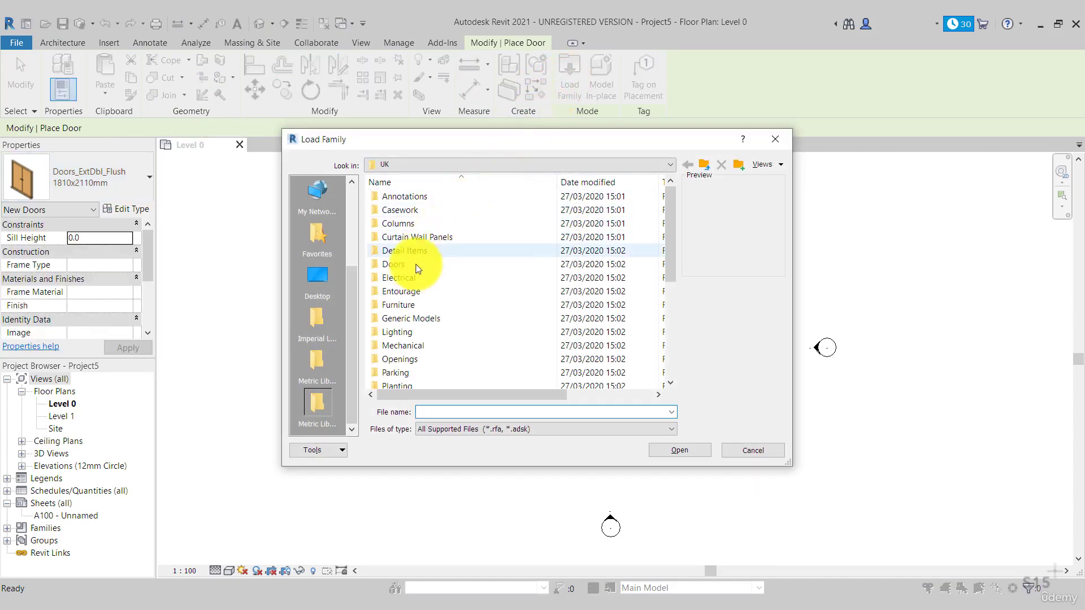
pyautogui.doubleClick(415, 265)
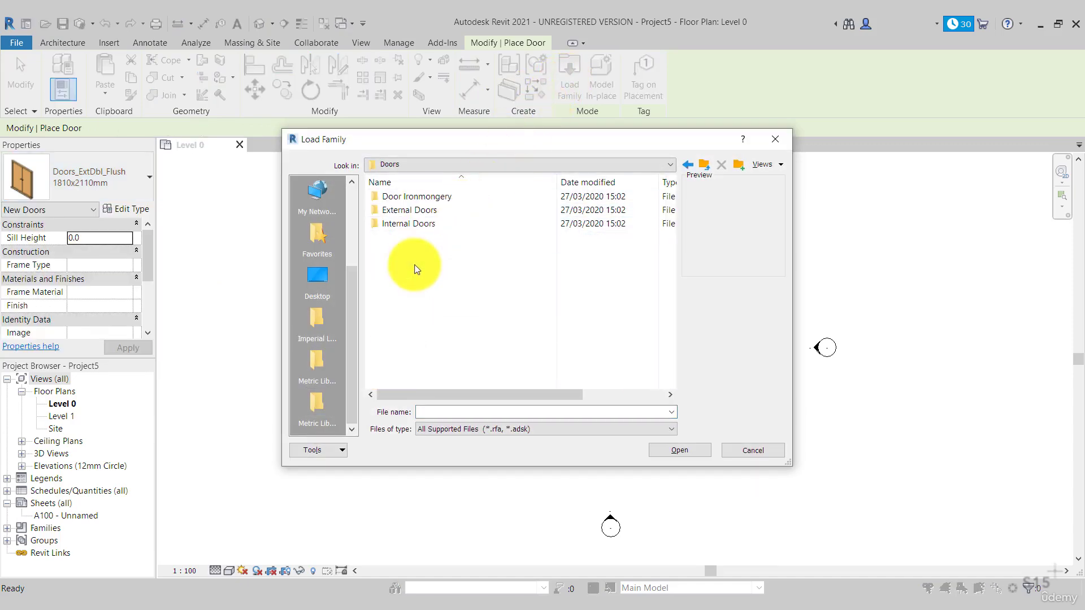
pyautogui.doubleClick(419, 209)
pyautogui.scroll(-4, 421, 231)
pyautogui.scroll(4, 422, 231)
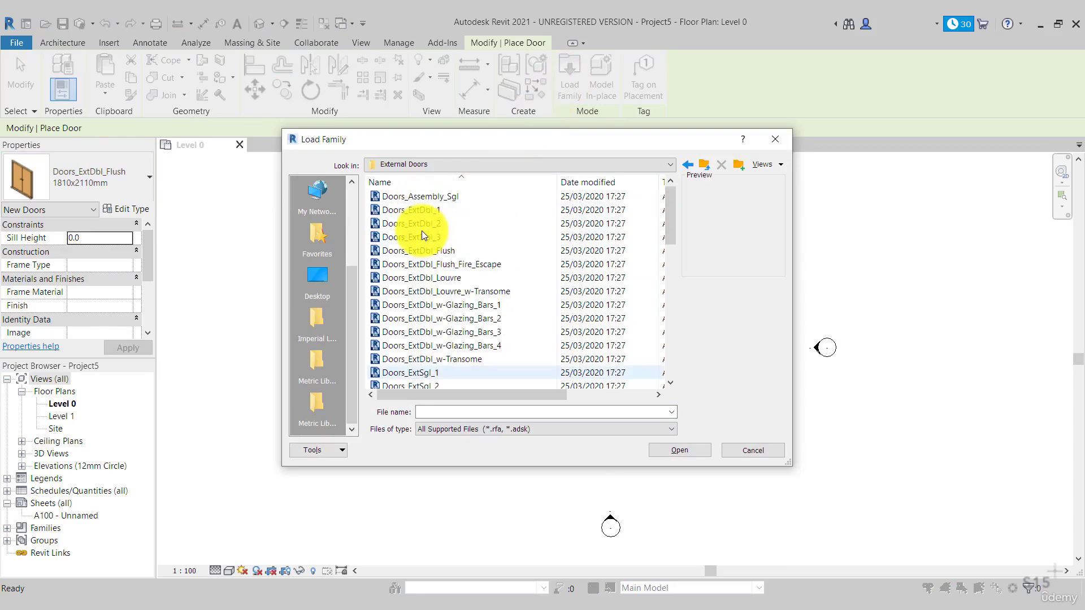
pyautogui.click(737, 450)
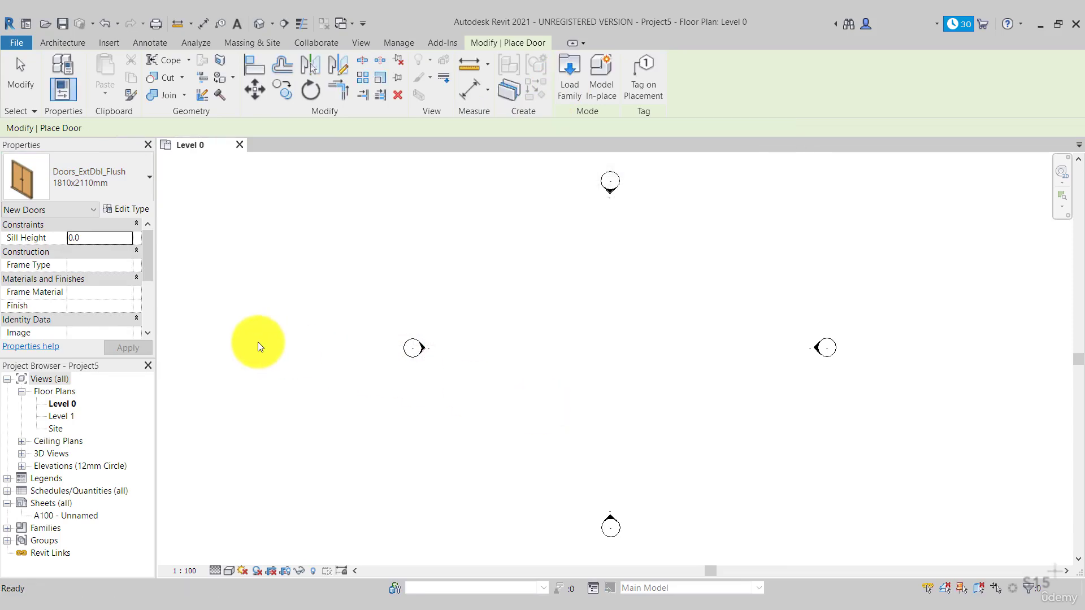
pyautogui.press('Escape')
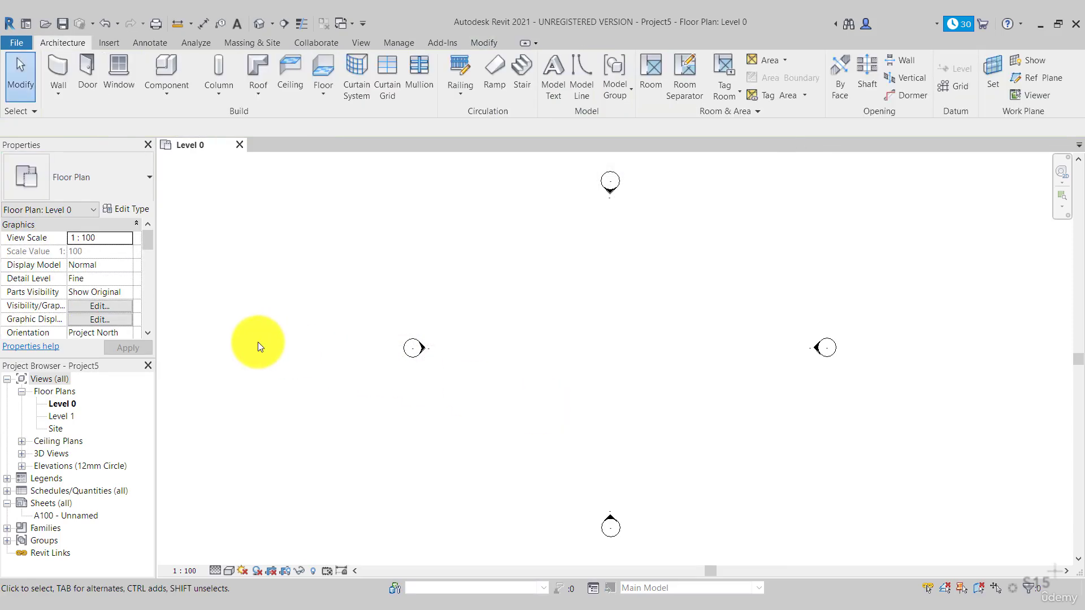